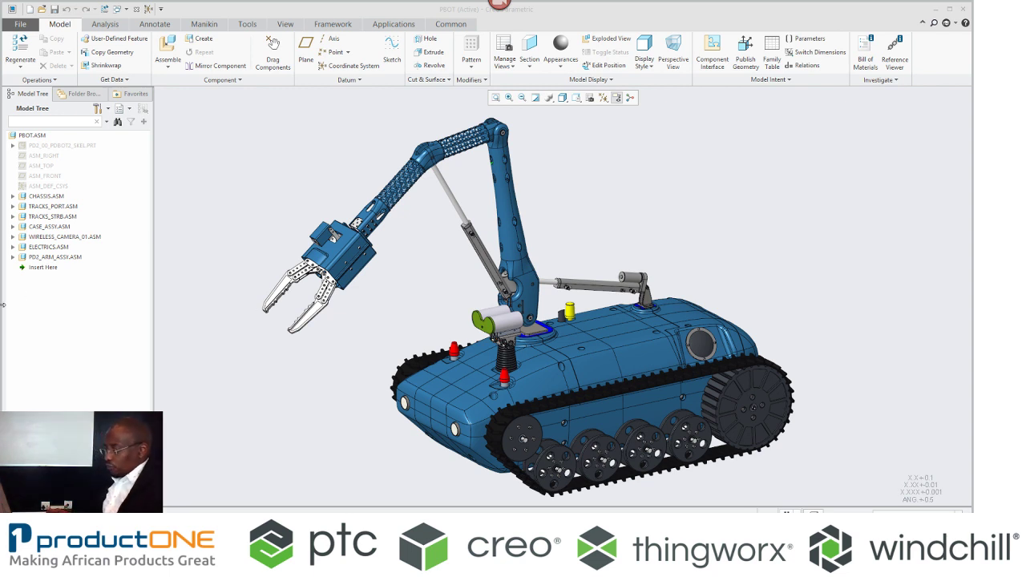
- Open the B_ARM_LT arm part by itself and zoom in on its lattice-filled sections
click(390, 196)
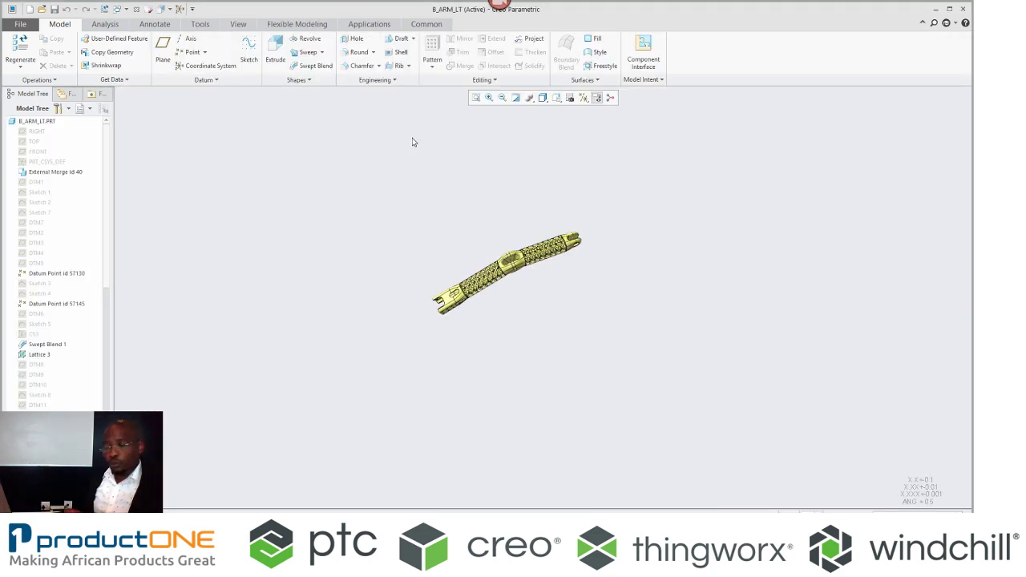
scroll(549, 312, up, 8)
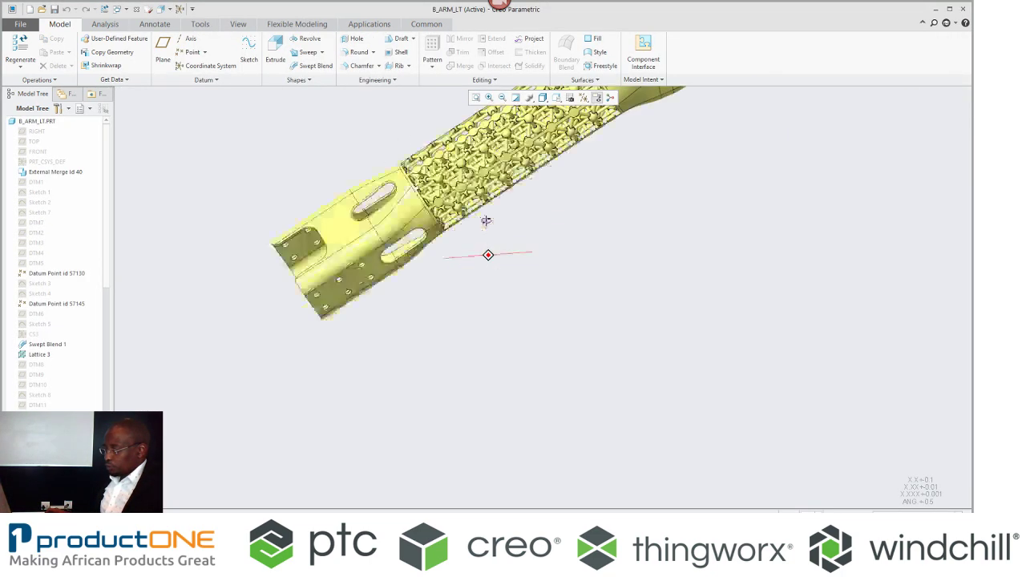
scroll(457, 344, down, 5)
scroll(486, 145, up, 5)
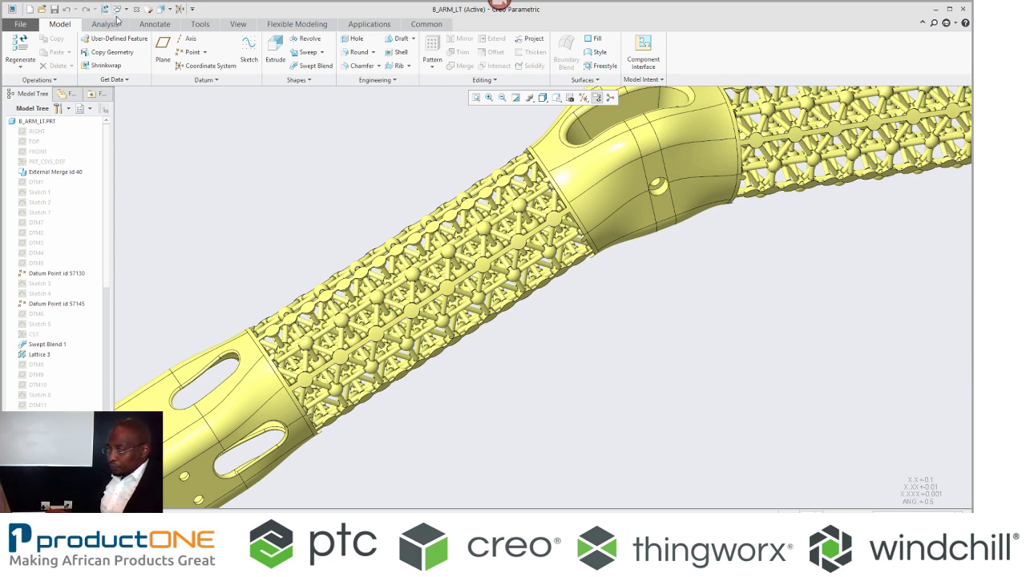
- Close B_ARM_LT, then open PD2_GP_FINGER from the PBOT assembly in its own window
click(136, 8)
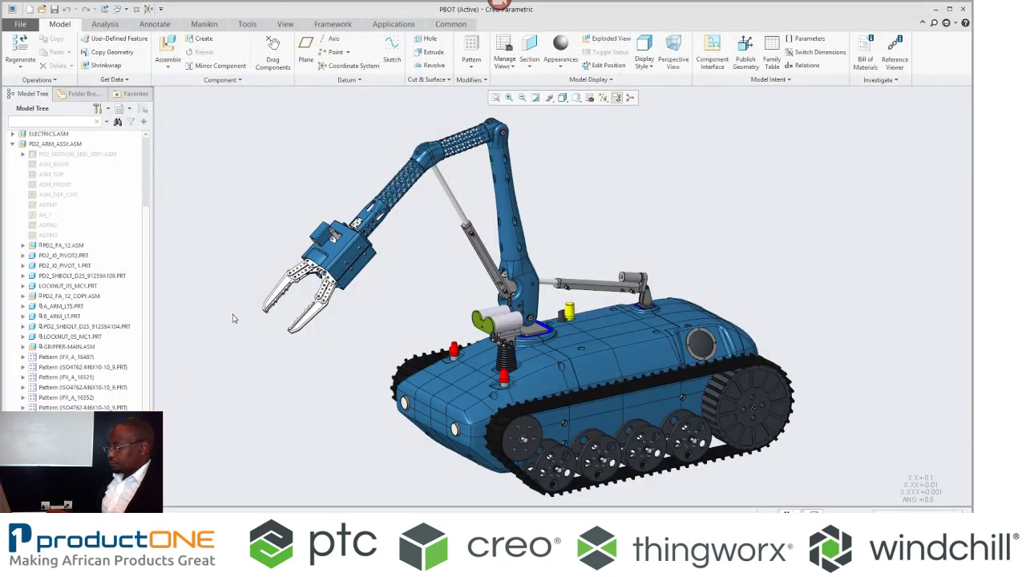
click(310, 319)
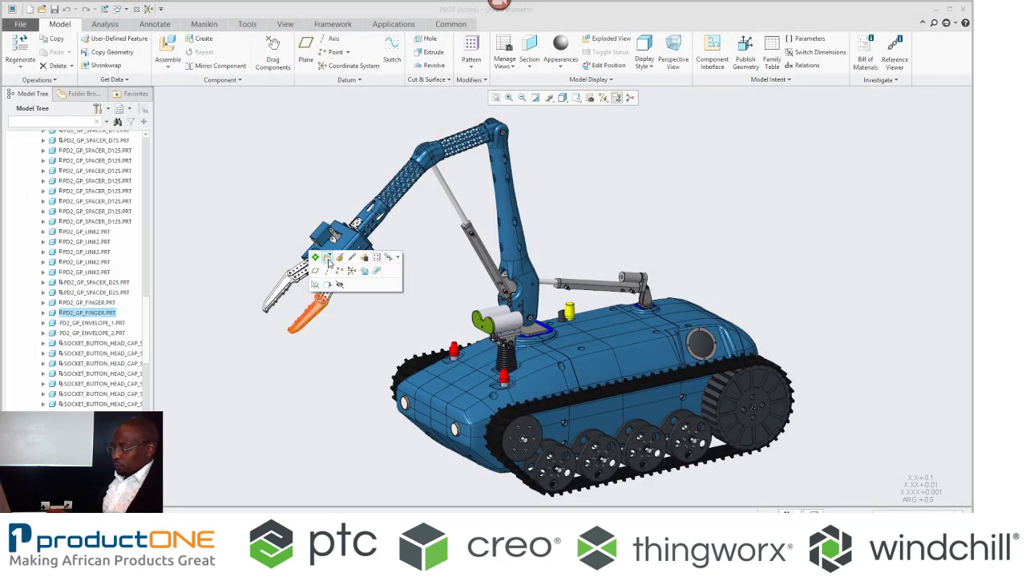
click(327, 257)
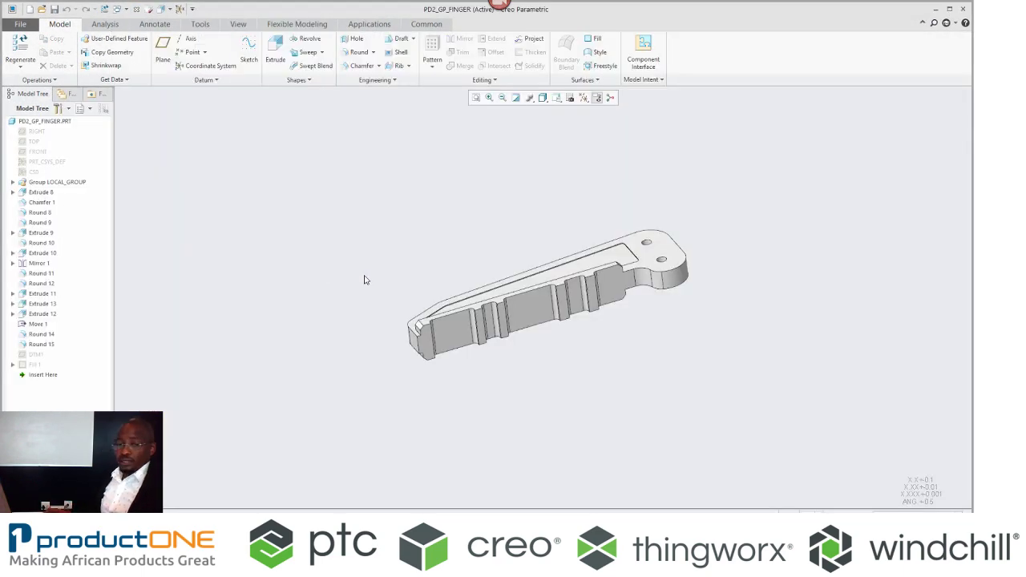
scroll(600, 308, down, 3)
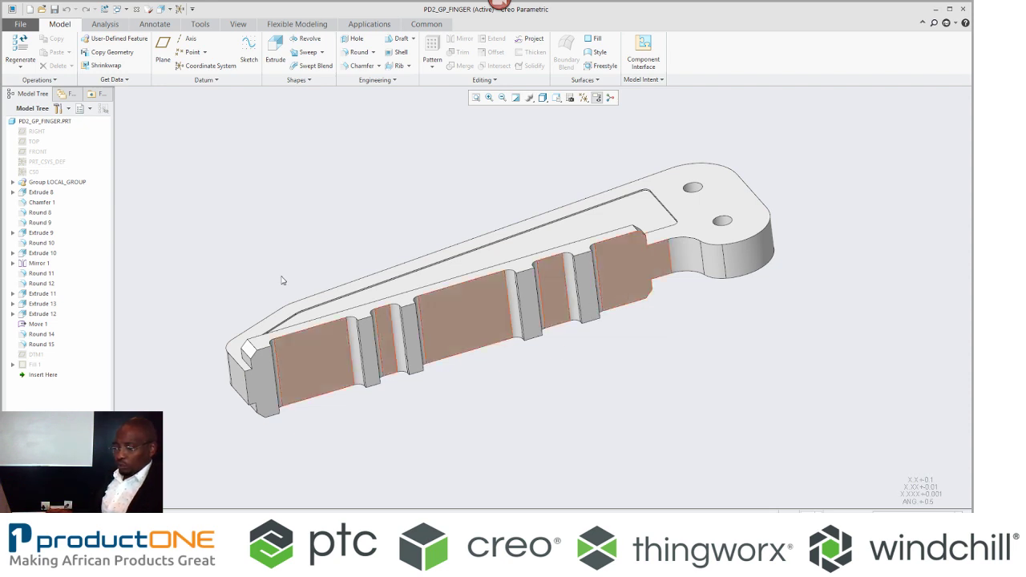
- Redefine Extrude 11 and drag its cut depth deeper through the finger body
click(50, 294)
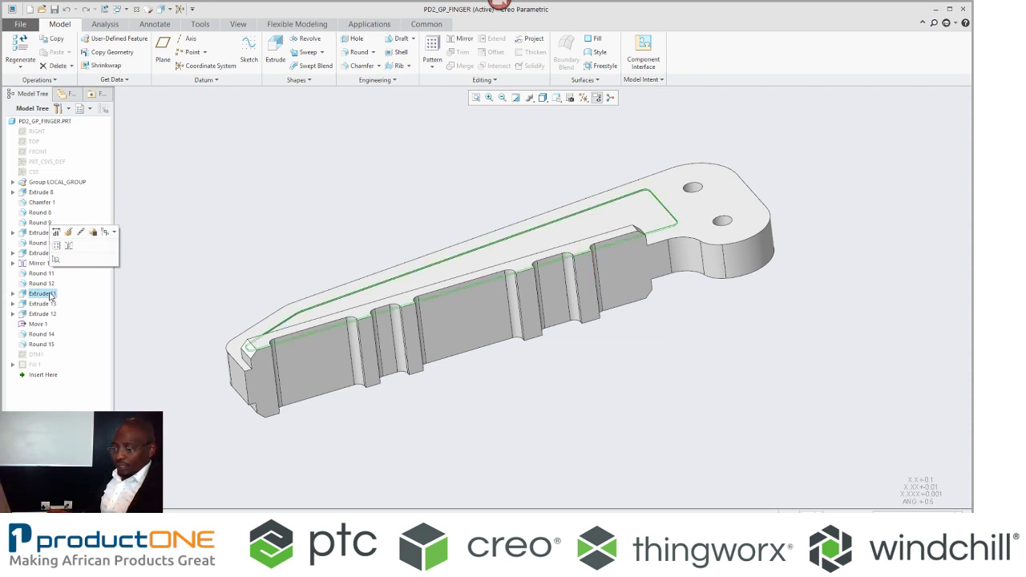
click(71, 232)
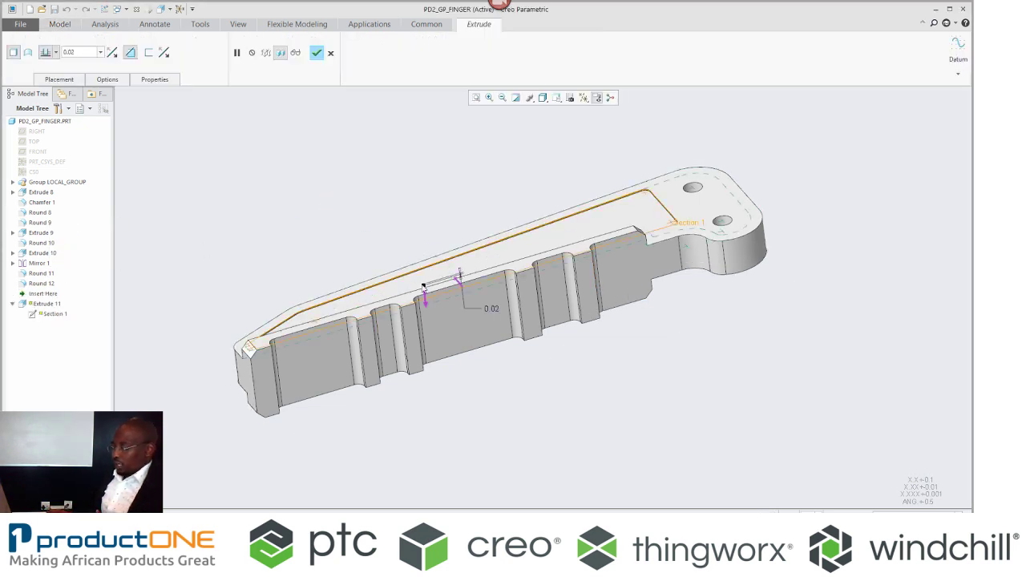
click(423, 285)
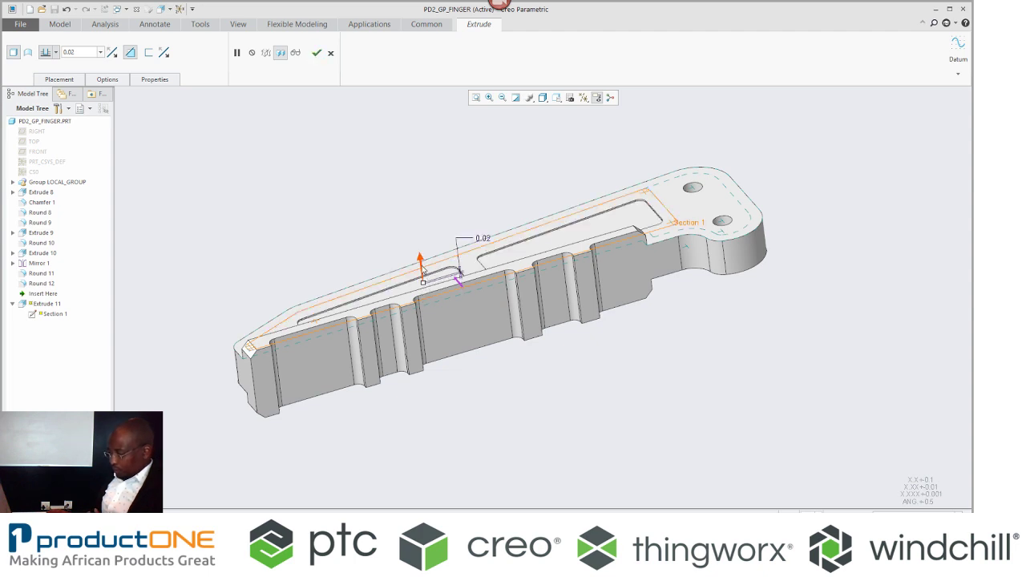
click(421, 269)
drag(423, 289, 438, 440)
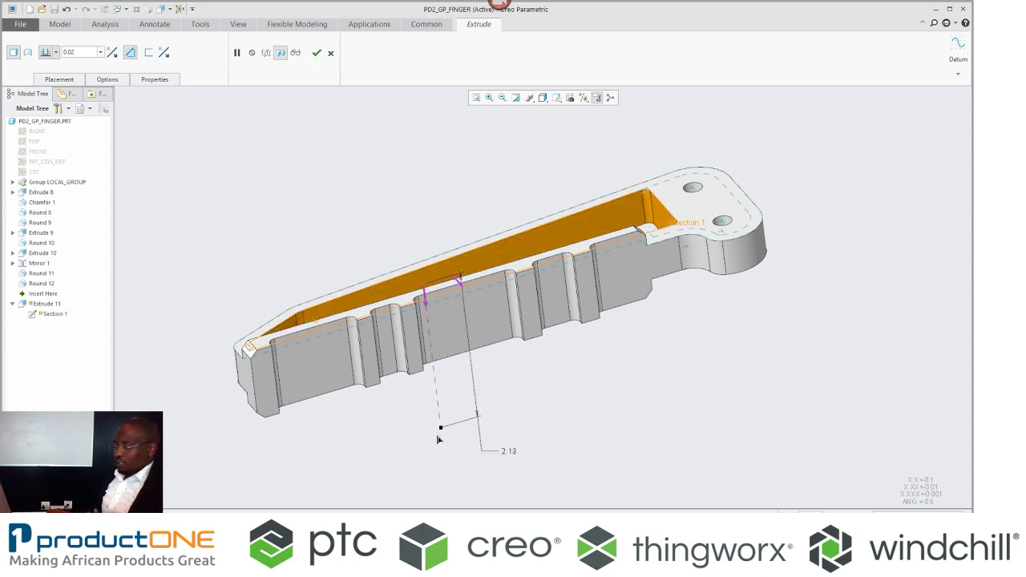
middle_click(304, 163)
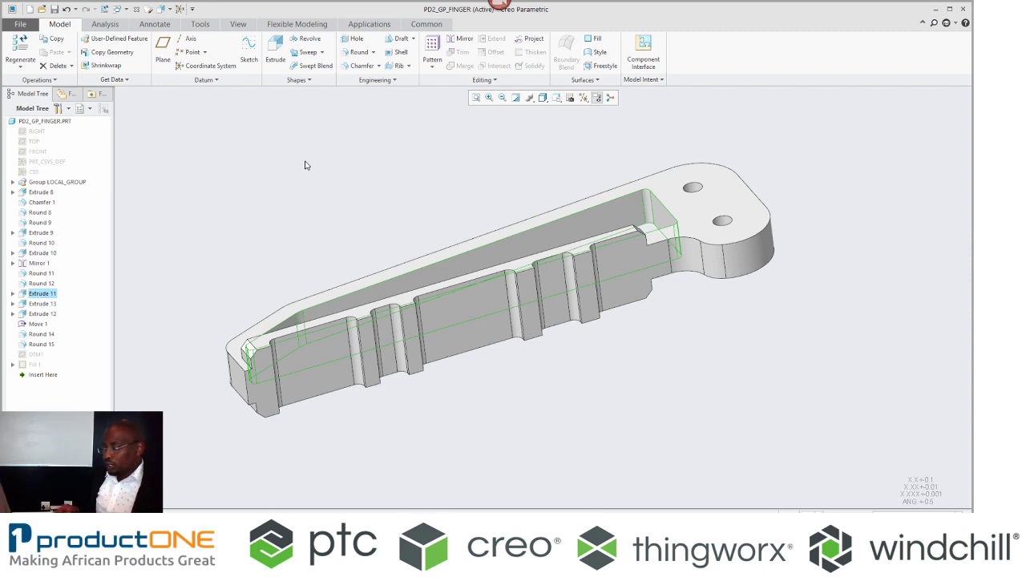
middle_drag(286, 177, 366, 221)
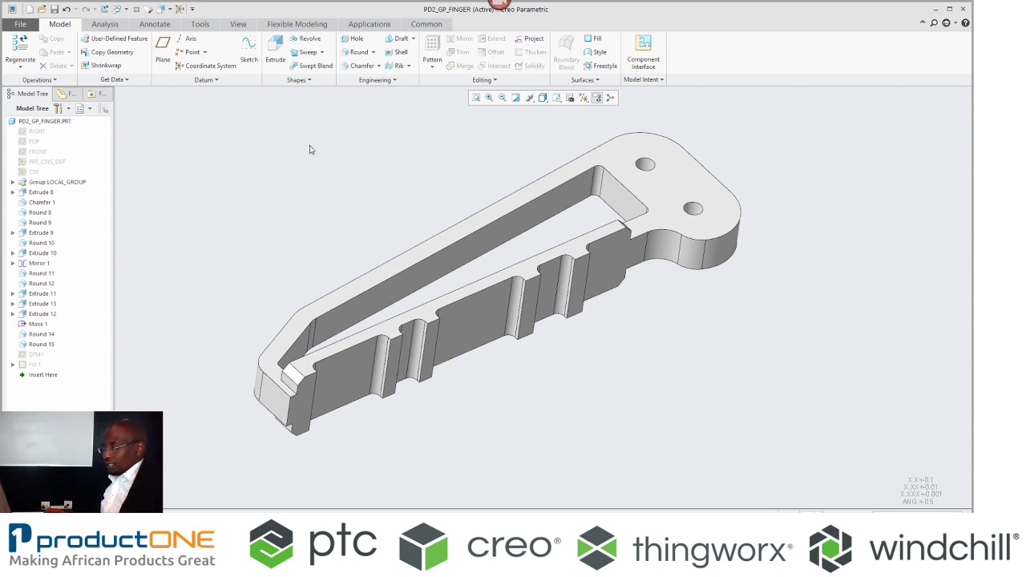
- Add a lattice filling the finger pocket with 0.50 cell size and preview its beams
click(393, 80)
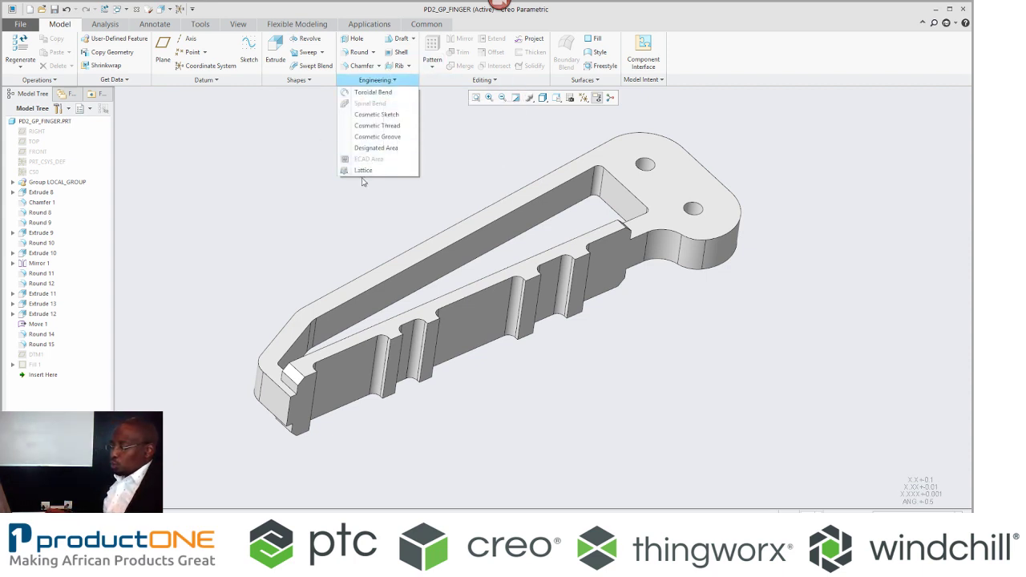
click(362, 171)
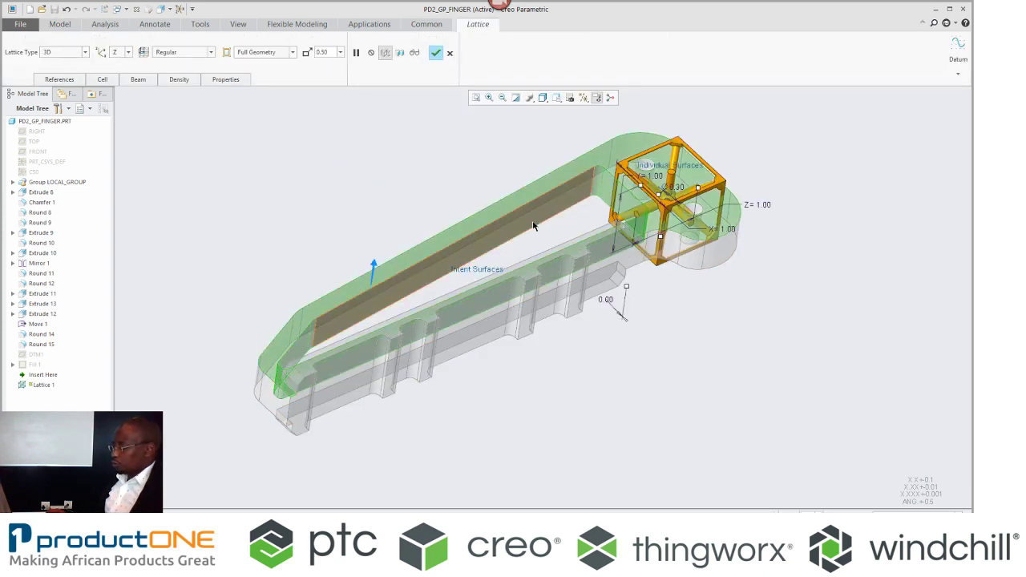
double_click(322, 52)
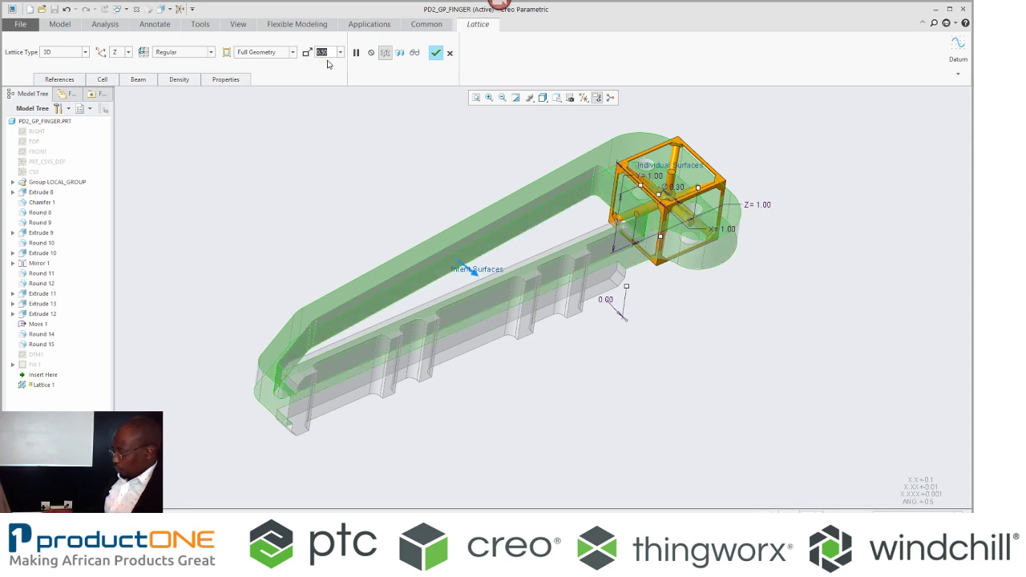
key(Return)
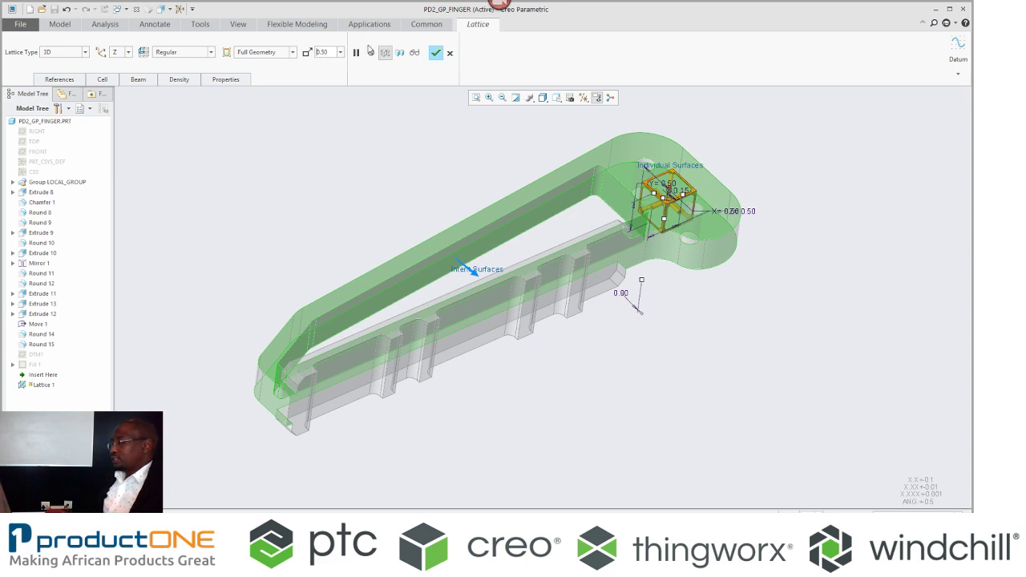
click(415, 52)
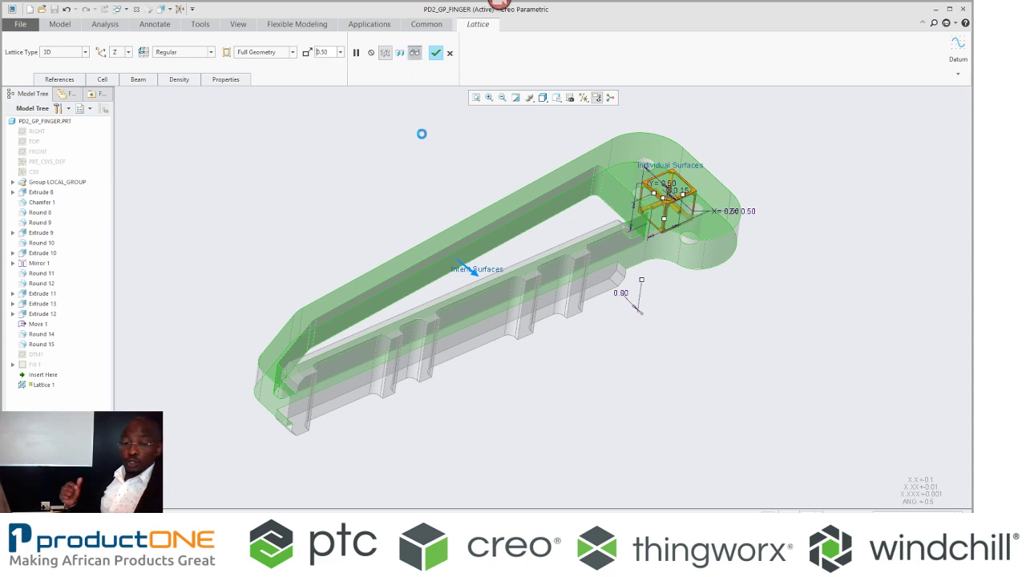
scroll(424, 139, up, 5)
mouse_move(424, 139)
middle_down()
mouse_move(470, 172)
mouse_move(582, 188)
mouse_move(556, 197)
mouse_move(560, 215)
middle_up()
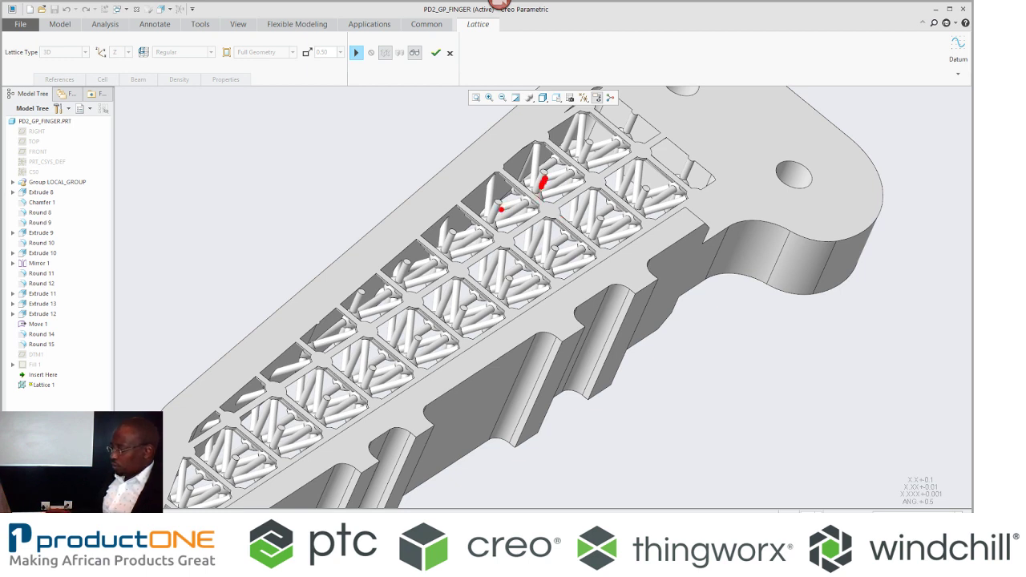
- Inspect some lattice beams, review the Cell settings, and re-verify the lattice preview
ctrl+click(558, 256)
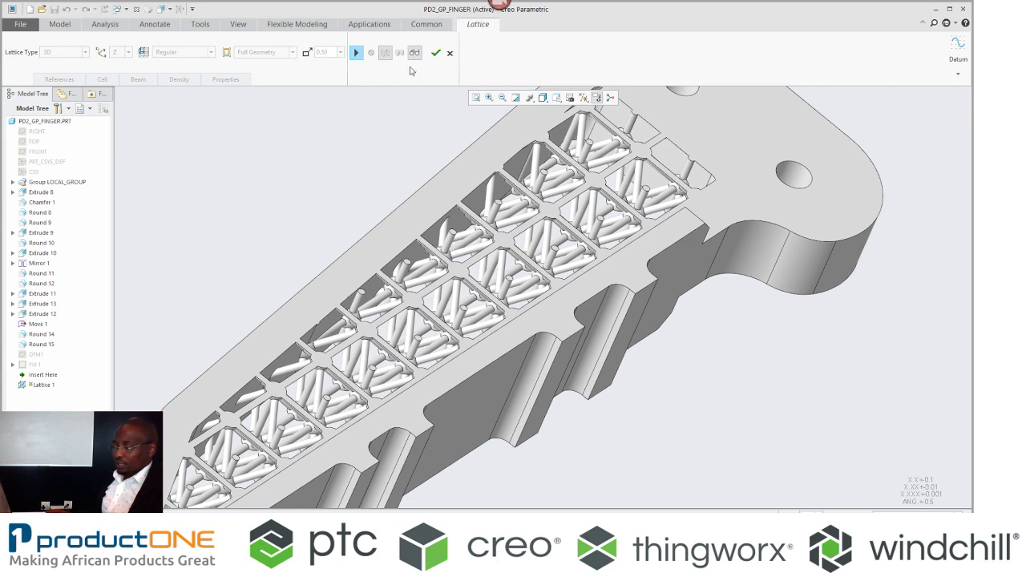
click(356, 52)
click(102, 79)
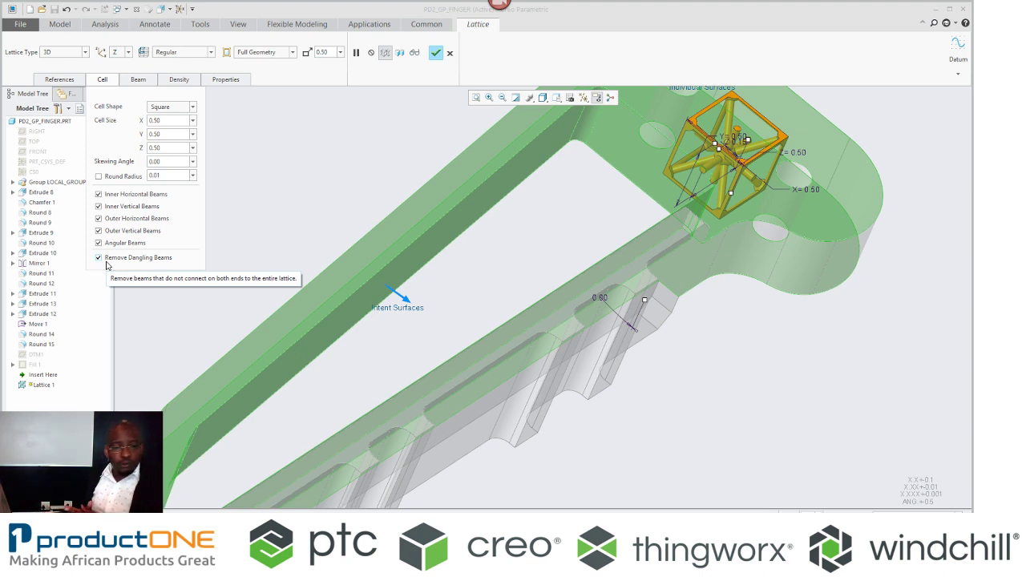
click(414, 53)
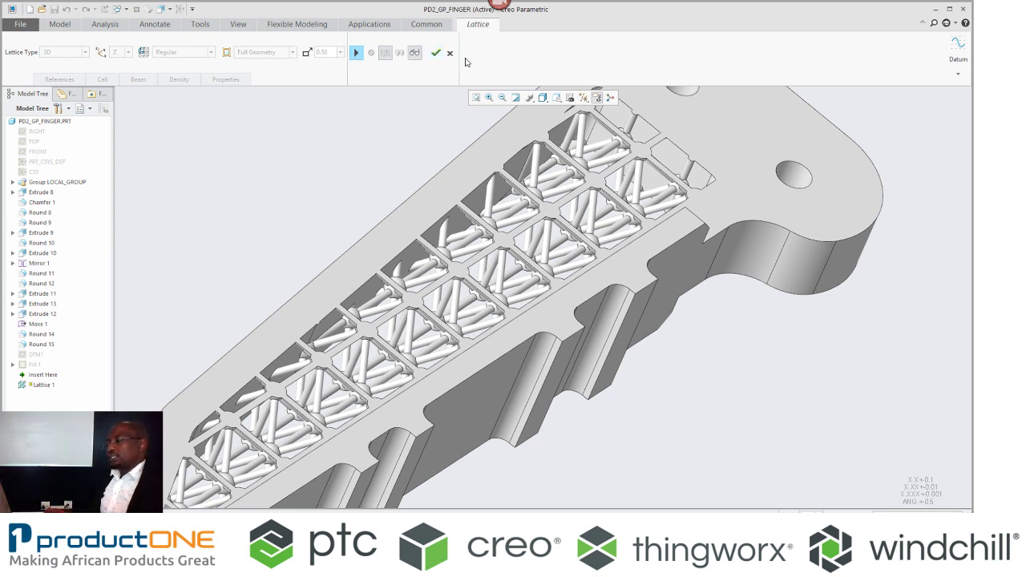
- Preview the lattice as a 2.5D lattice oriented along Y
click(356, 52)
click(72, 52)
click(67, 73)
click(129, 52)
click(121, 81)
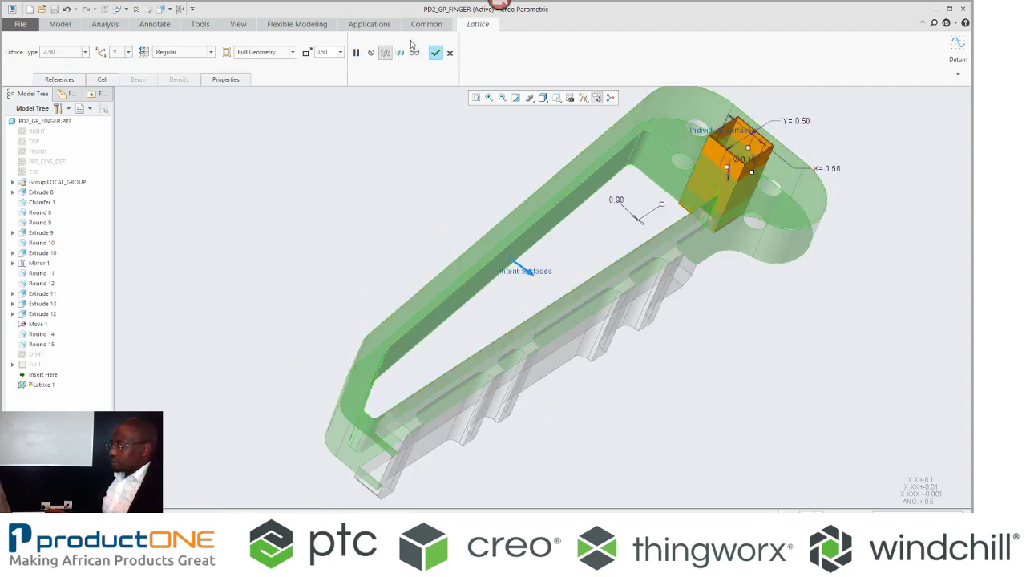
click(416, 55)
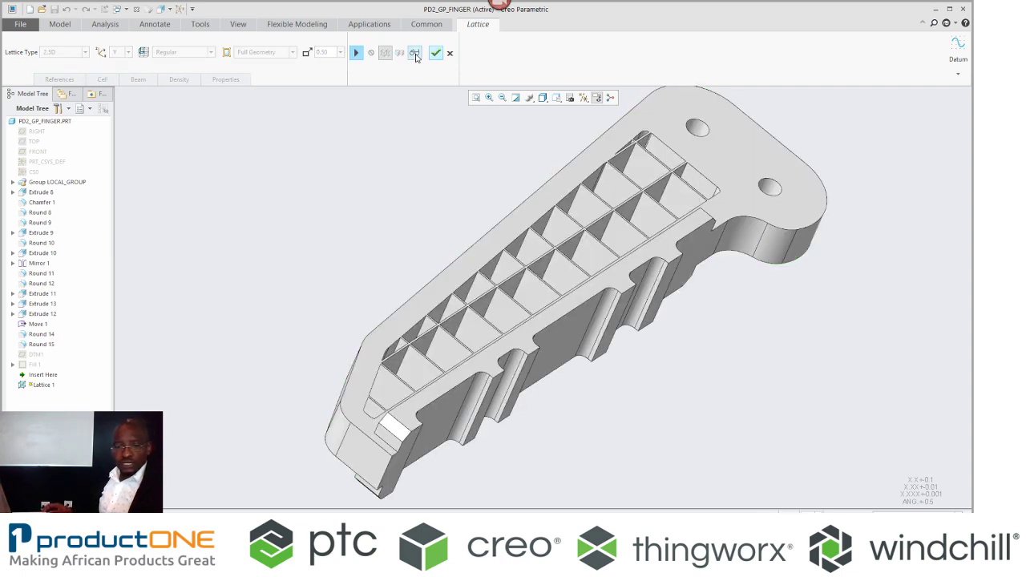
- Change the lattice cell shape to Hexagonal and preview the honeycomb
click(357, 53)
click(103, 79)
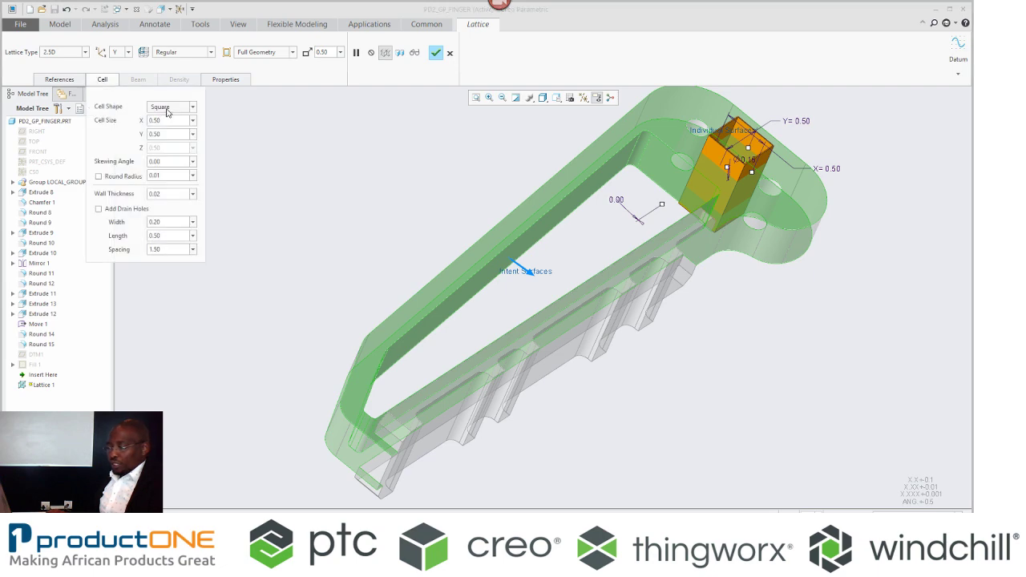
click(170, 107)
click(164, 135)
scroll(544, 141, up, 3)
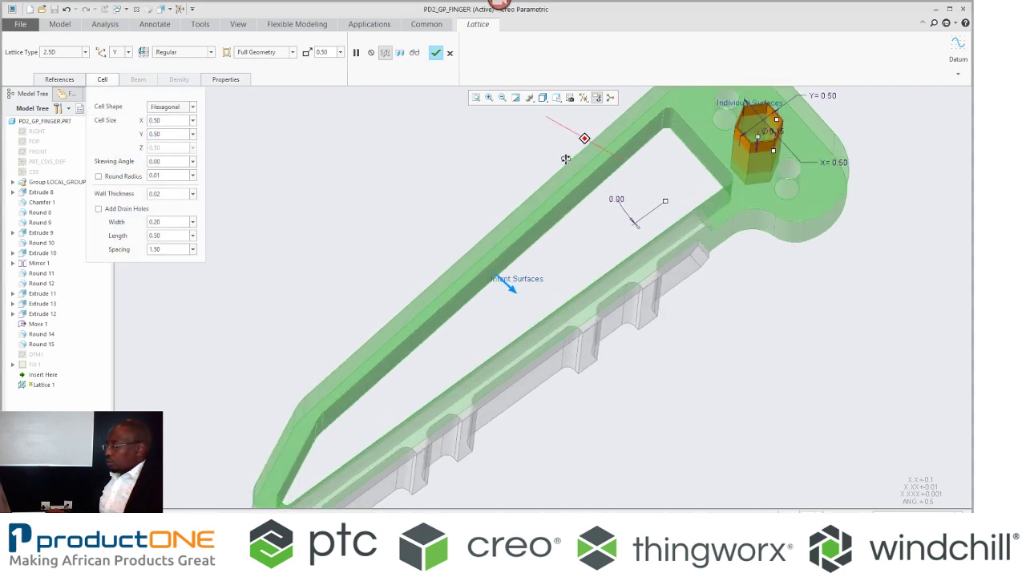
click(414, 53)
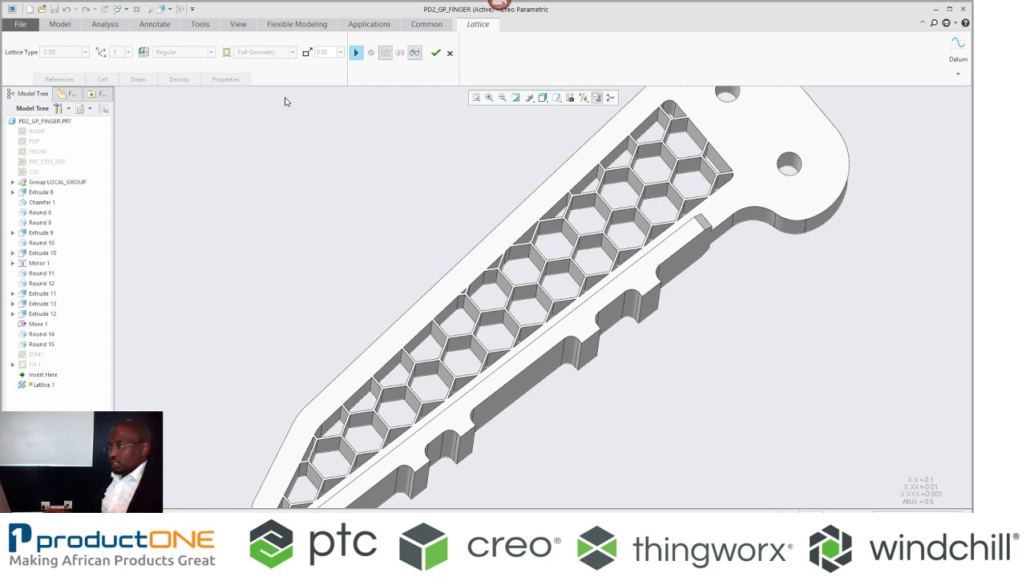
- Switch the lattice type back to 3D
click(356, 53)
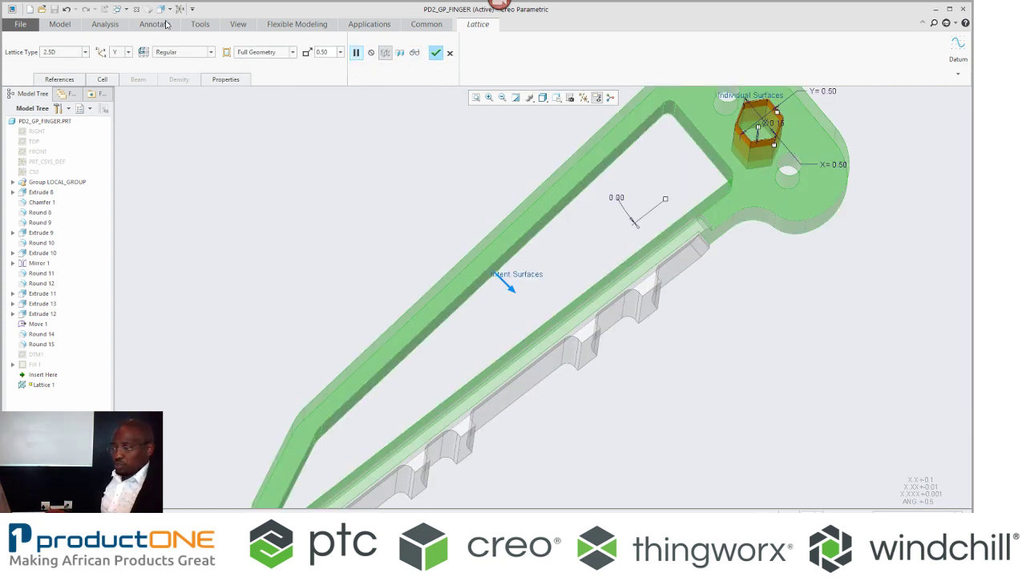
click(72, 53)
click(61, 64)
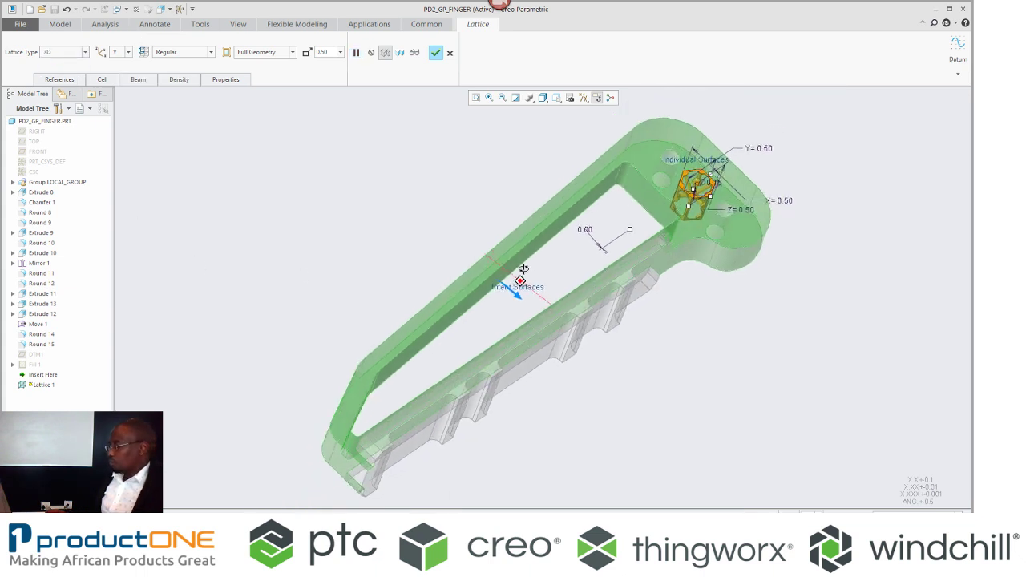
- Set the lattice cell shape back to Square
click(102, 80)
click(156, 107)
click(164, 123)
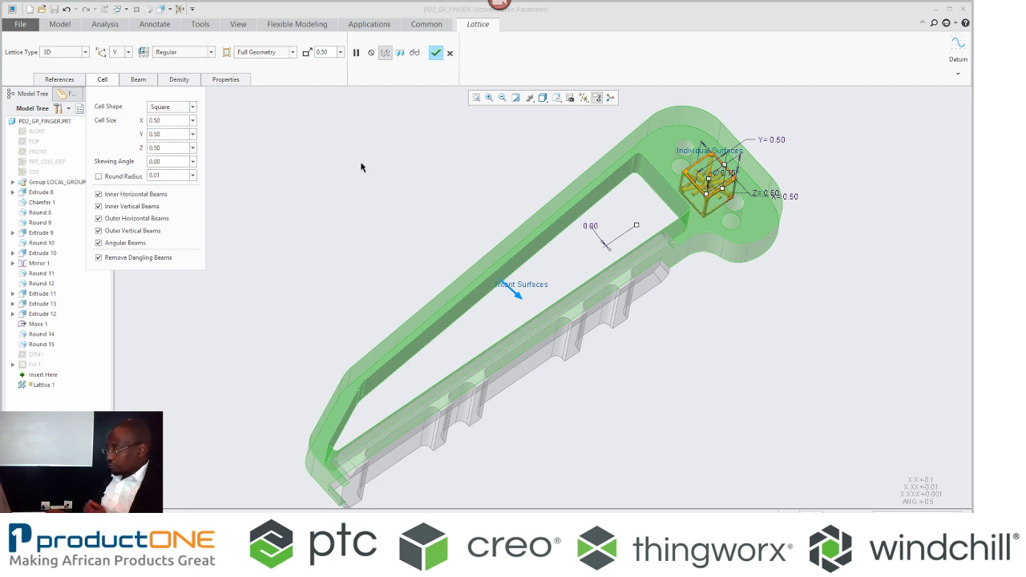
- Set the beam cross-section size to 0.03 and ball diameter to 0.13
click(138, 80)
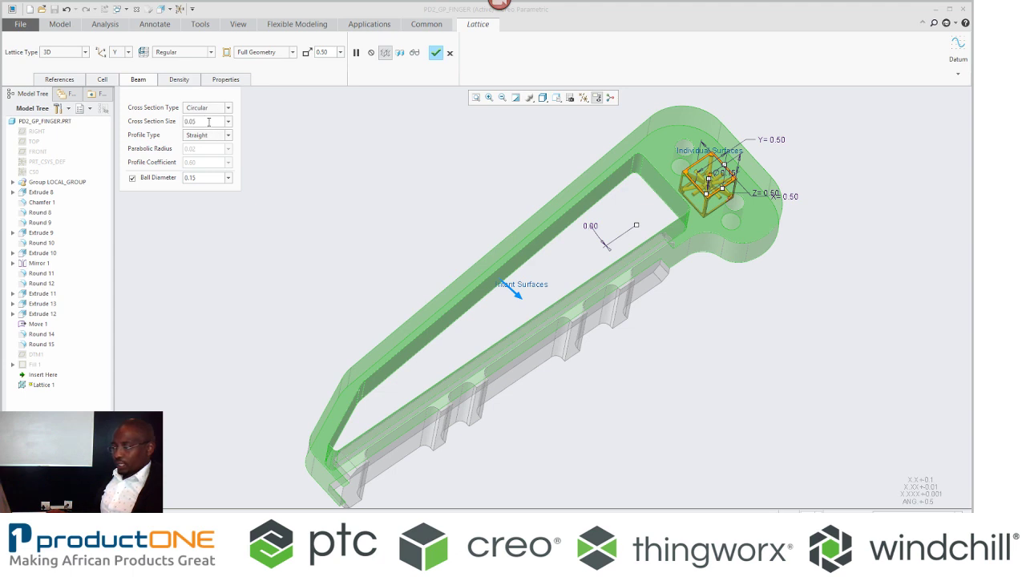
click(208, 122)
key(BackSpace)
text(3)
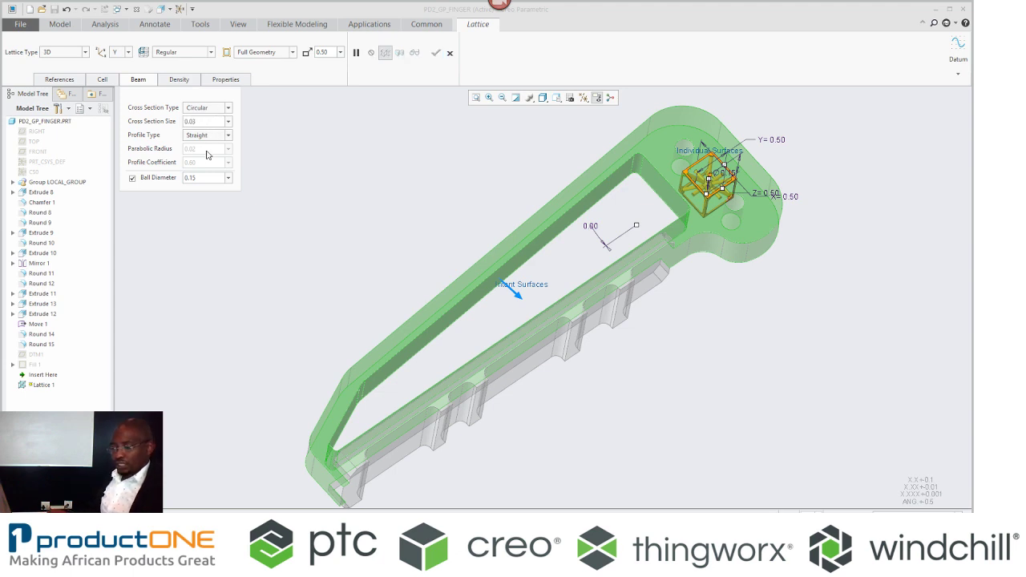
click(206, 178)
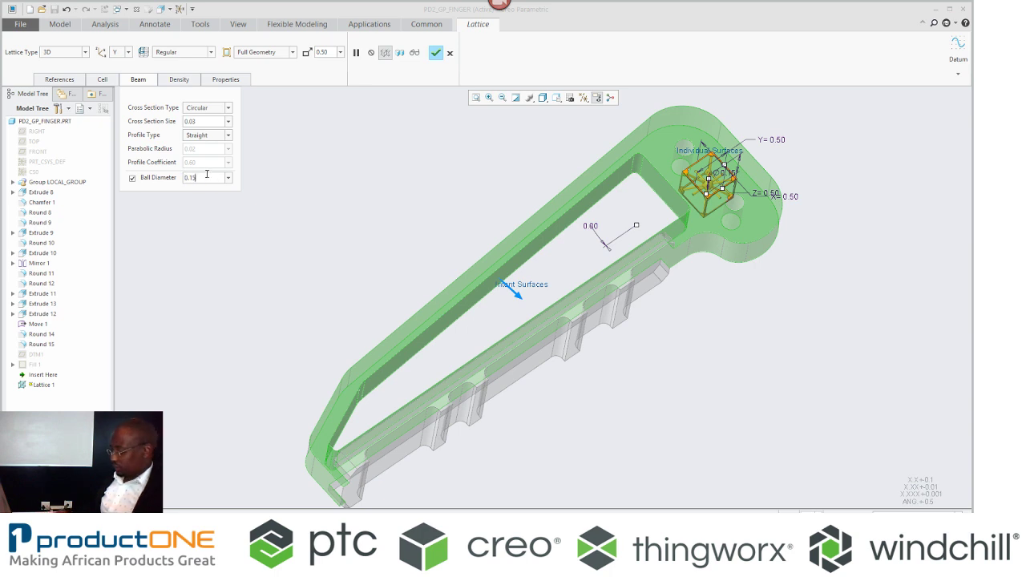
key(BackSpace)
text(3)
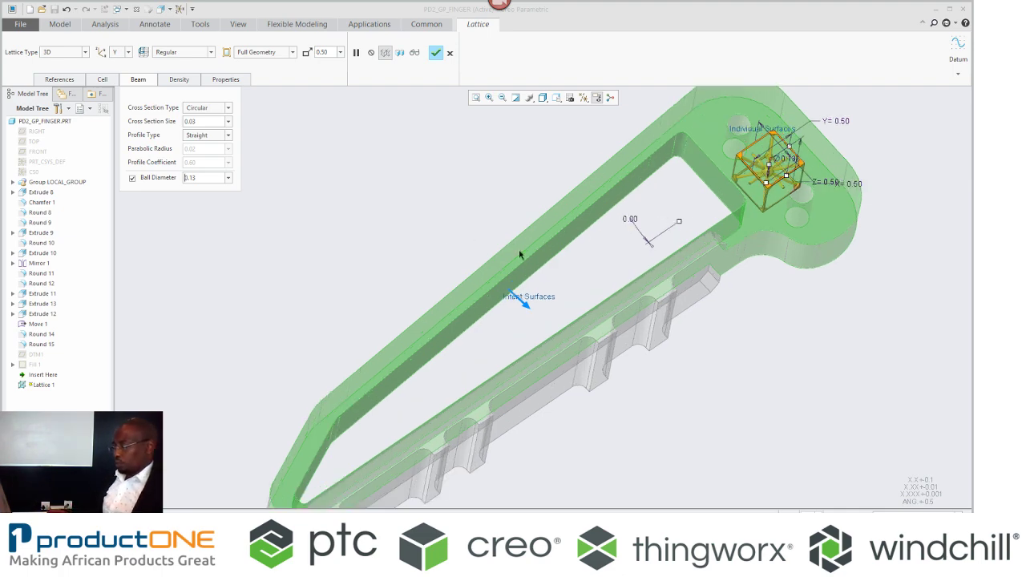
- Show the Fill 1 surface and create a variable-beam density set referencing it
middle_drag(502, 277, 495, 267)
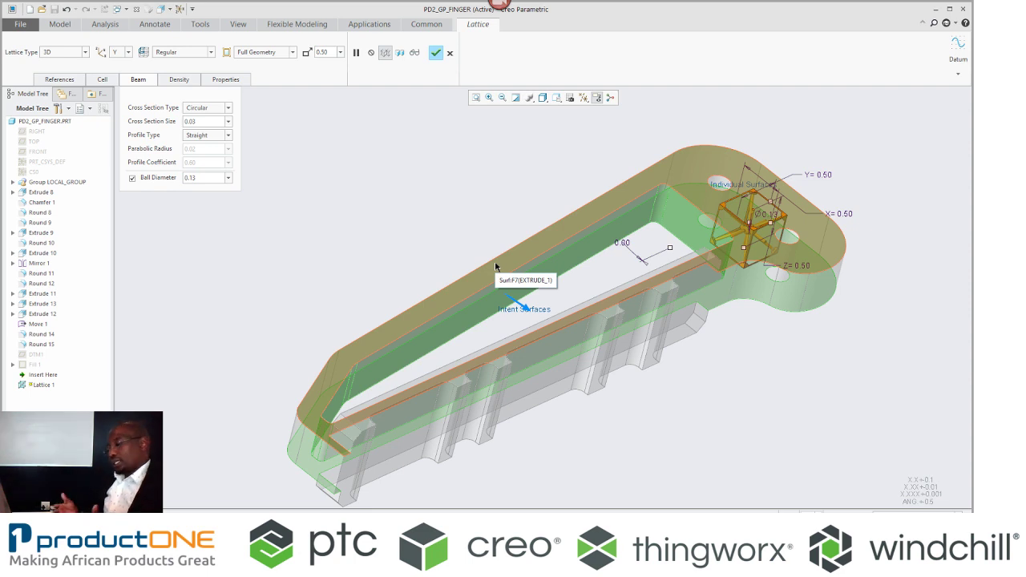
click(35, 367)
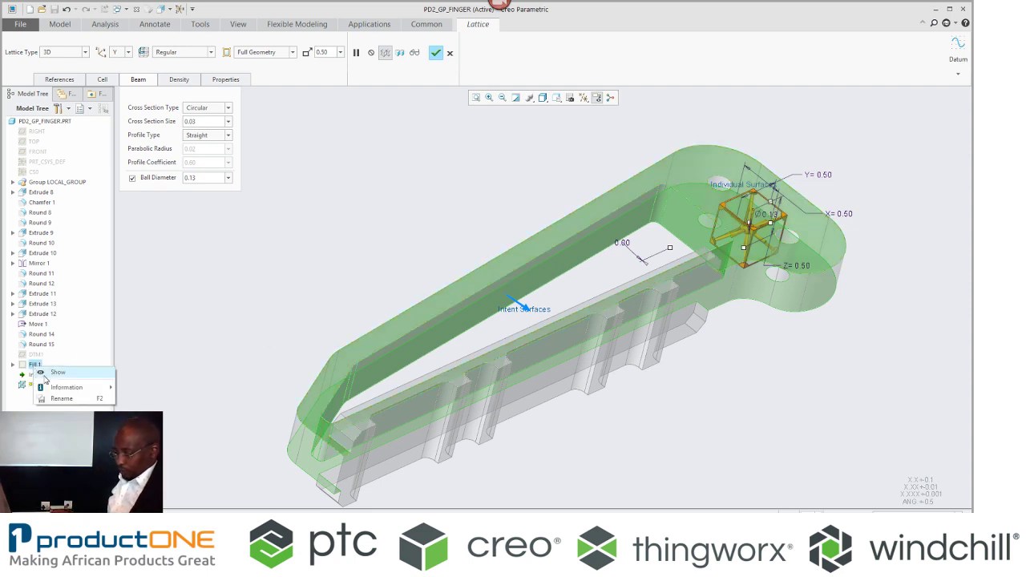
click(49, 380)
click(171, 80)
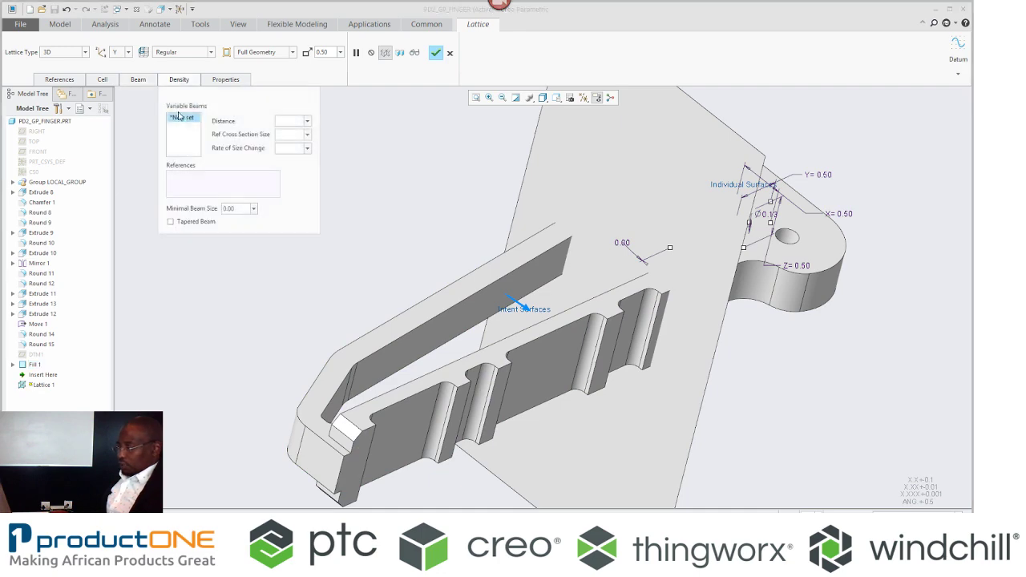
click(178, 118)
click(580, 170)
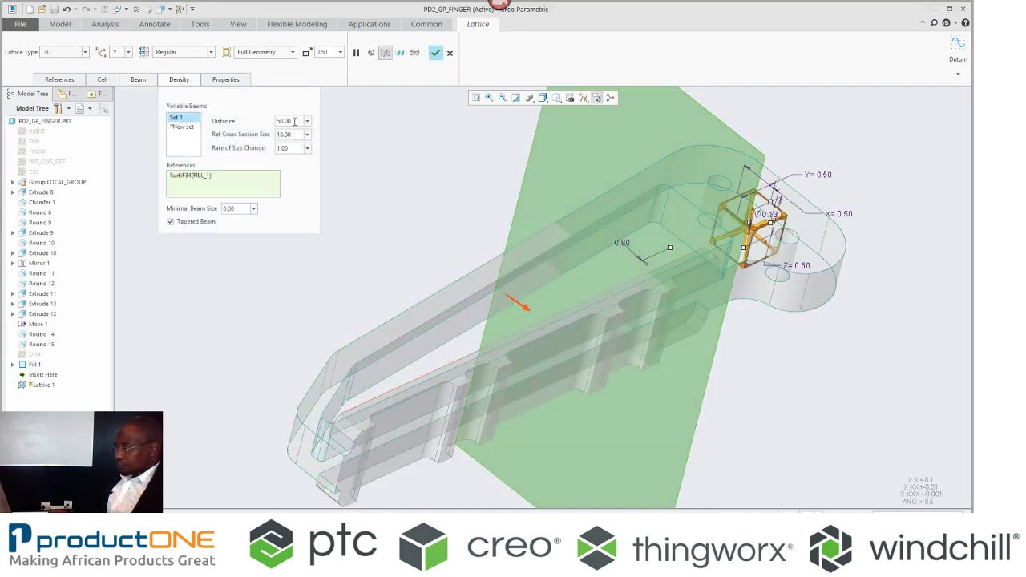
- Set the density distance to 2.00 and reference cross-section size to 0.08, then preview
double_click(294, 121)
text(2)
key(Return)
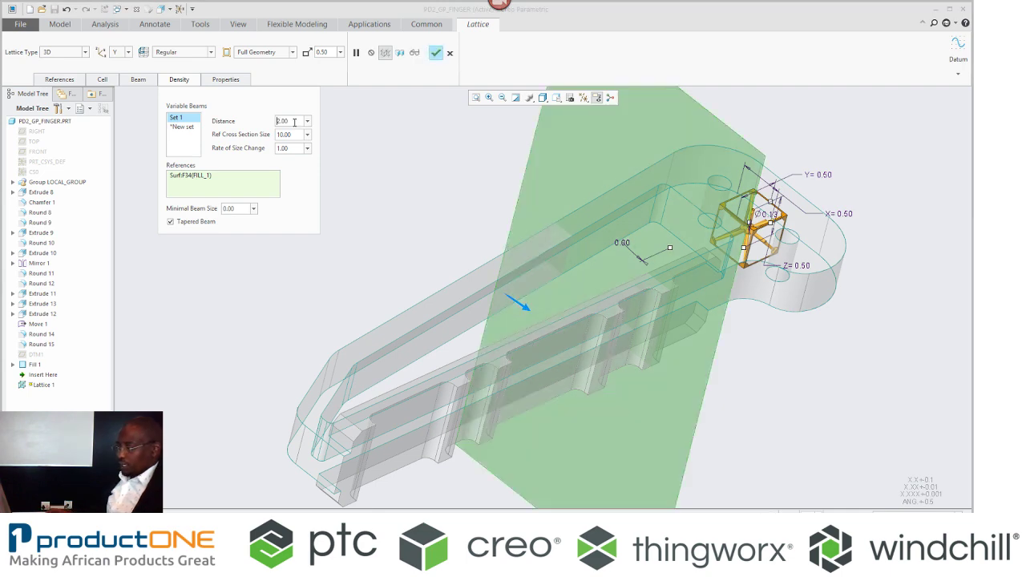
double_click(298, 134)
text(0.0)
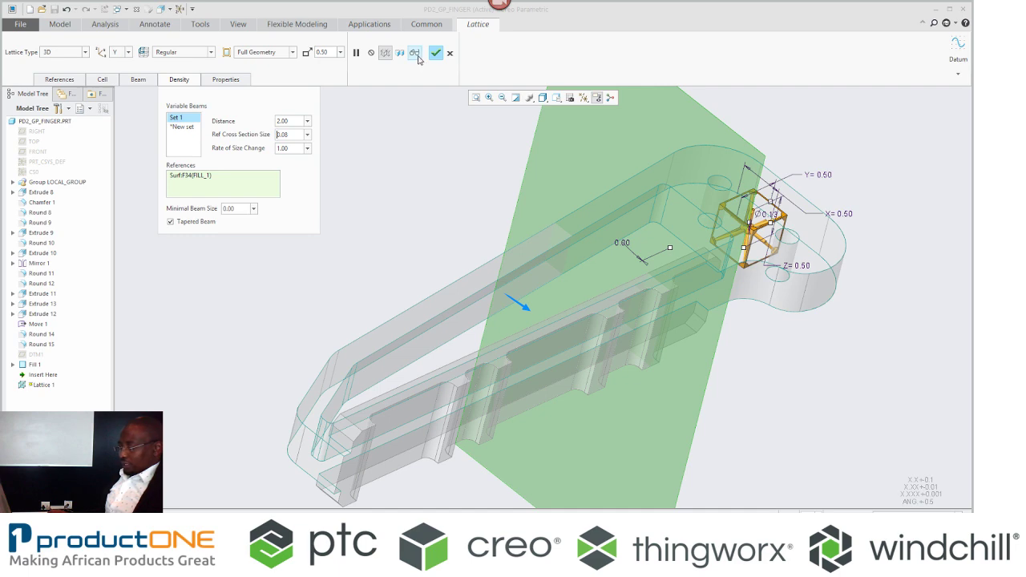
click(416, 56)
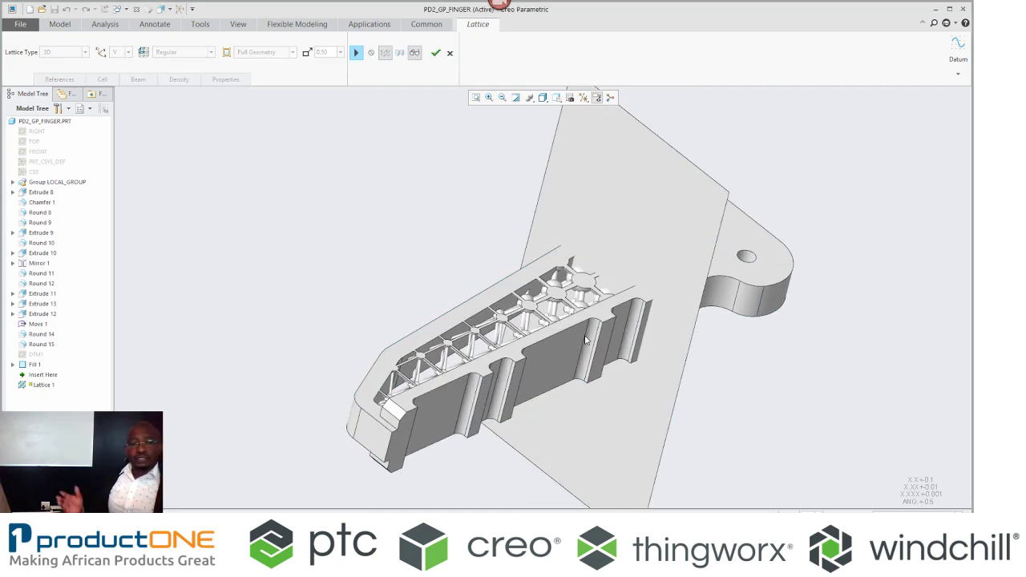
mouse_move(861, 388)
middle_down()
mouse_move(827, 404)
mouse_move(833, 414)
middle_up()
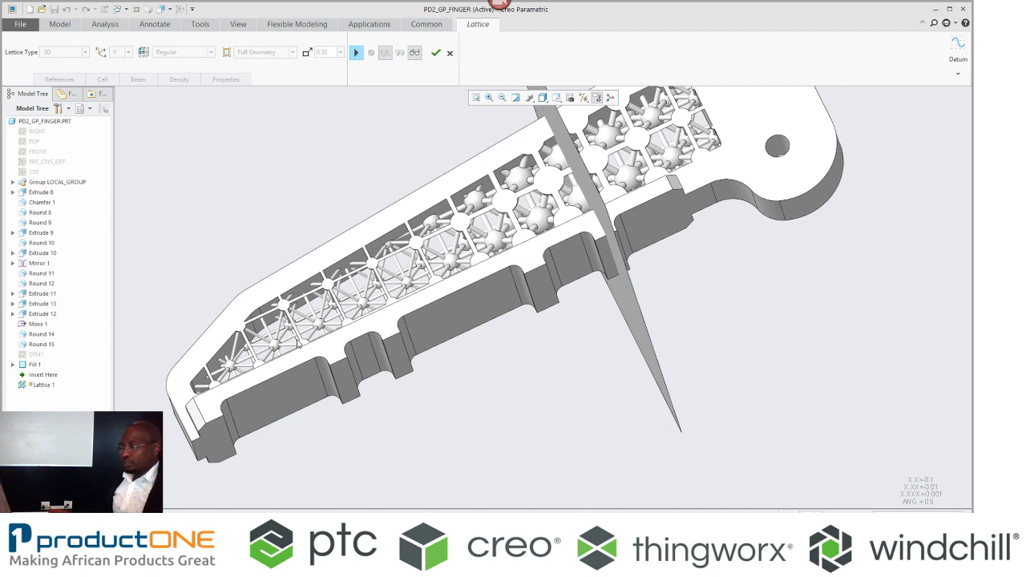
- Hide Fill 1 and place the lattice's first cell at CS0, then preview
click(356, 52)
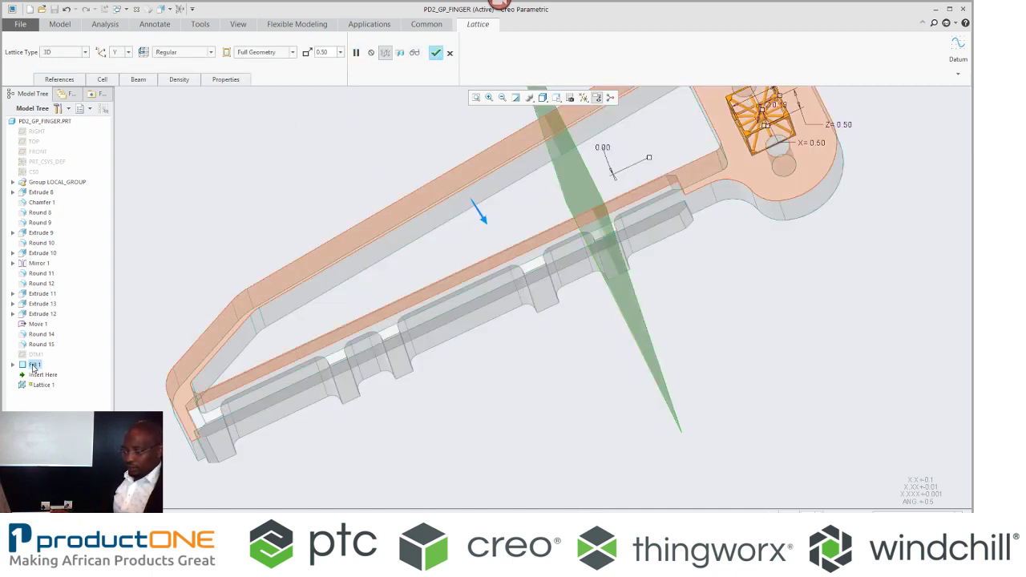
right_click(38, 368)
click(69, 377)
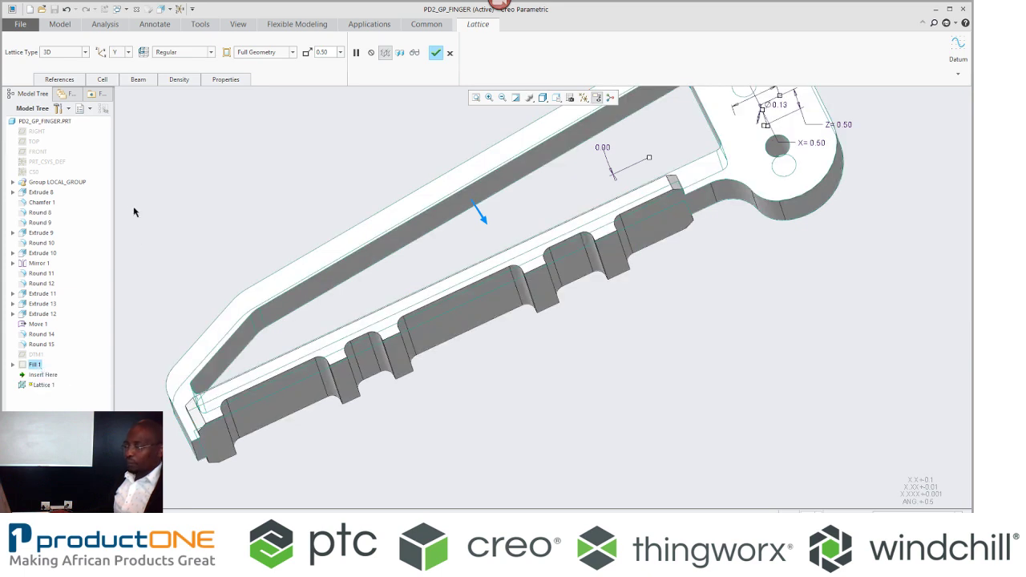
click(64, 78)
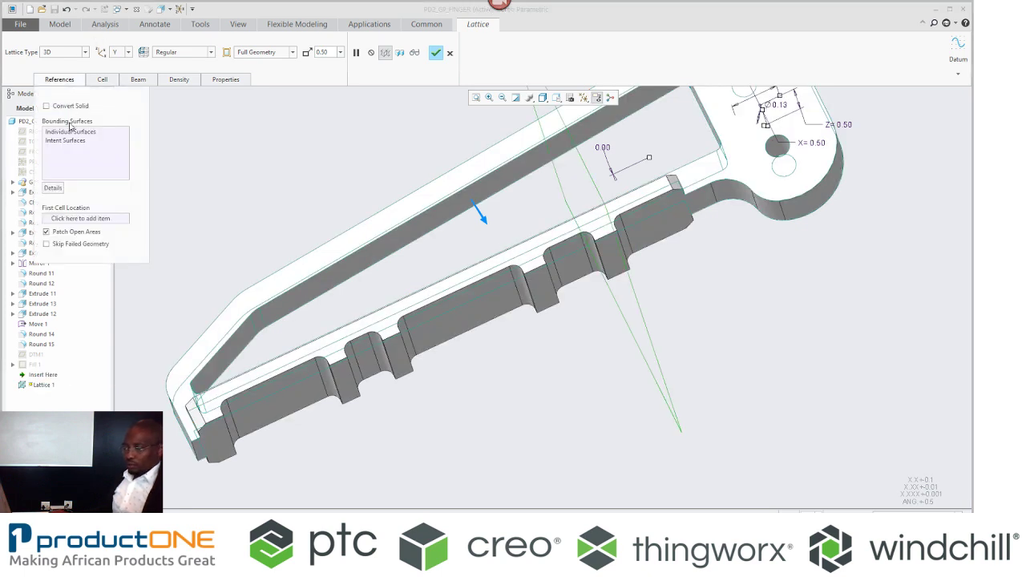
click(30, 175)
scroll(497, 238, down, 1)
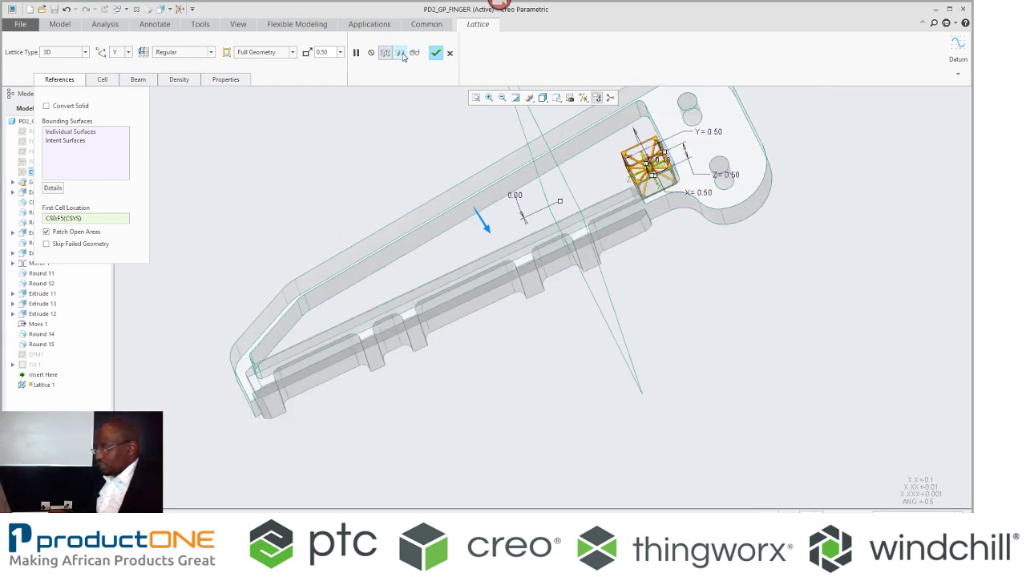
click(414, 52)
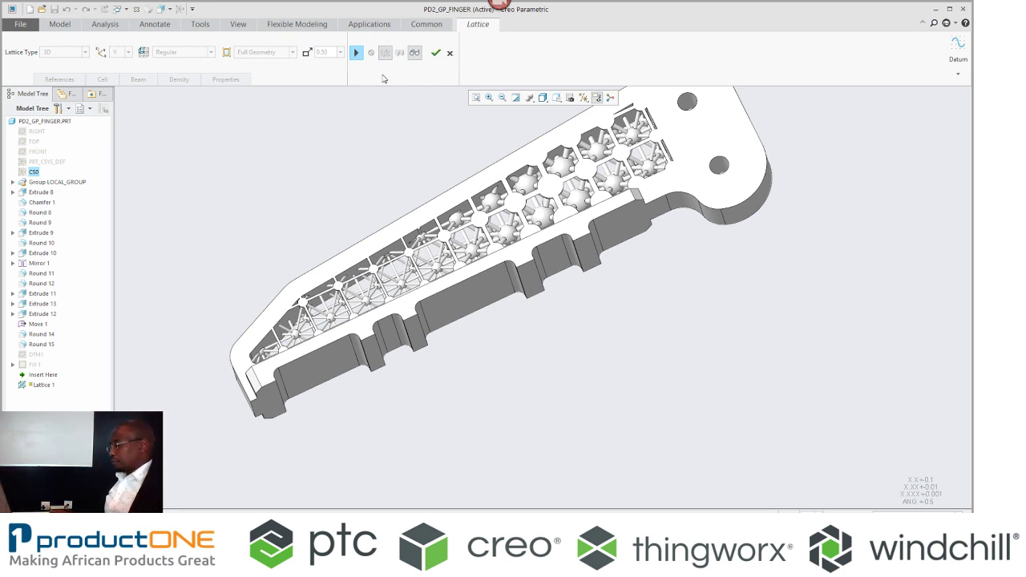
- Switch the lattice to Simplified geometry and complete the feature
click(357, 53)
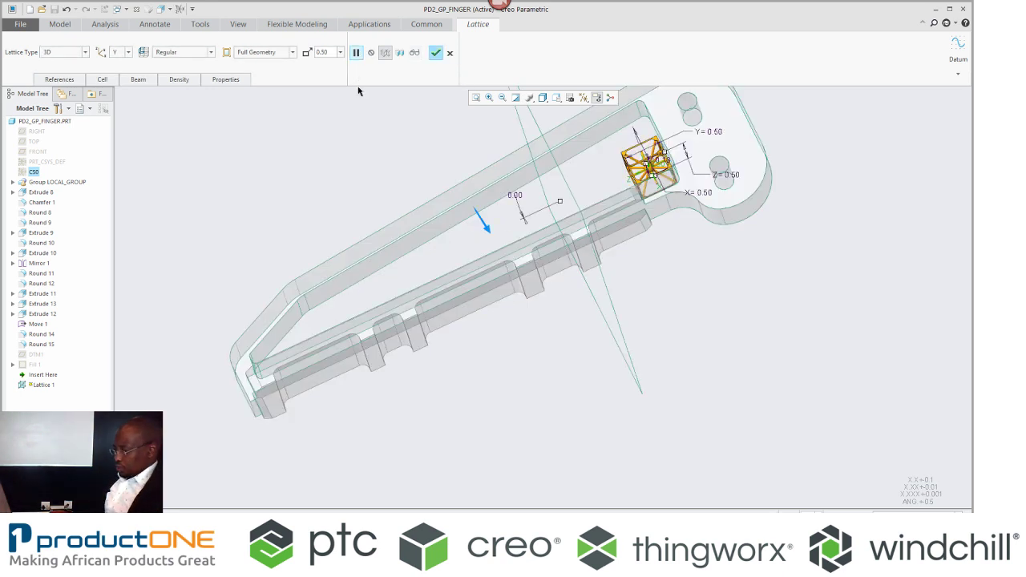
click(284, 52)
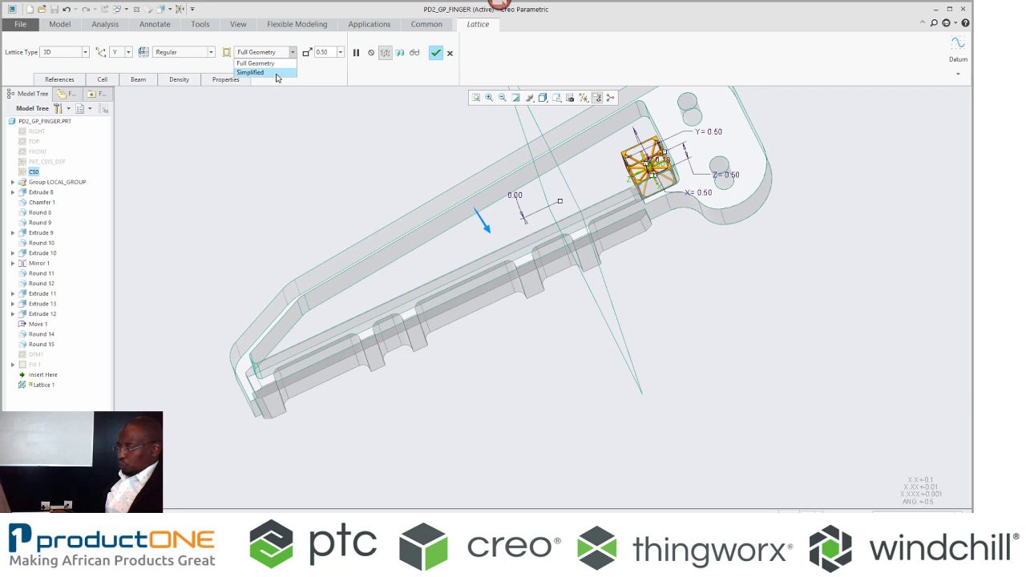
click(276, 72)
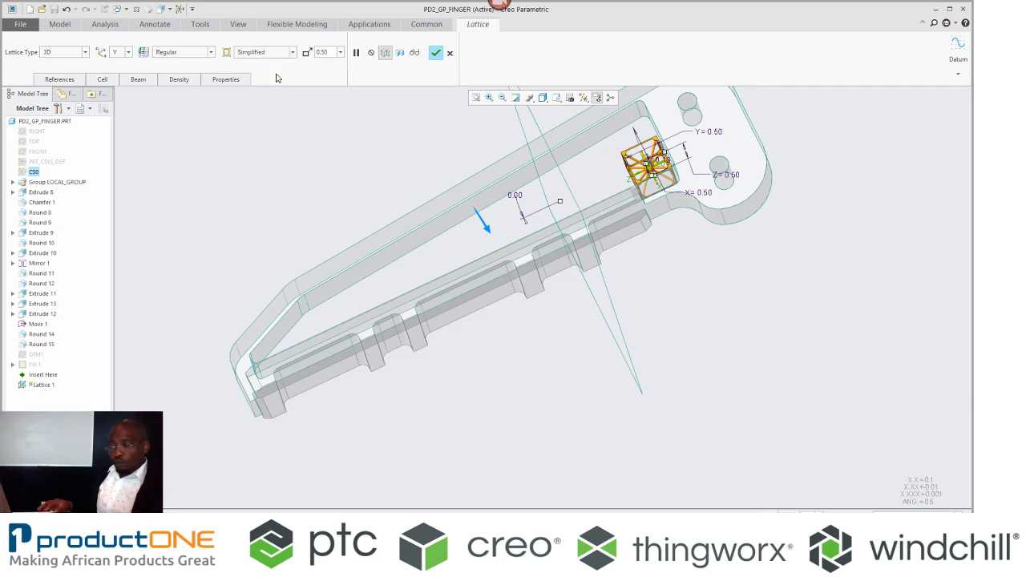
click(435, 53)
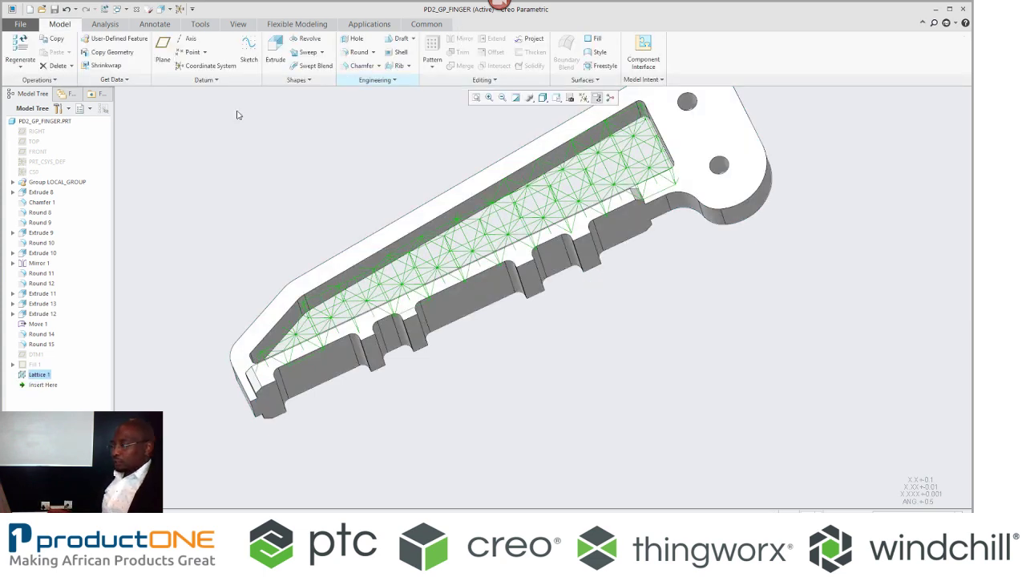
- Enter Creo Simulate and set the model units to millimeter Newton Second (mmNs)
click(369, 24)
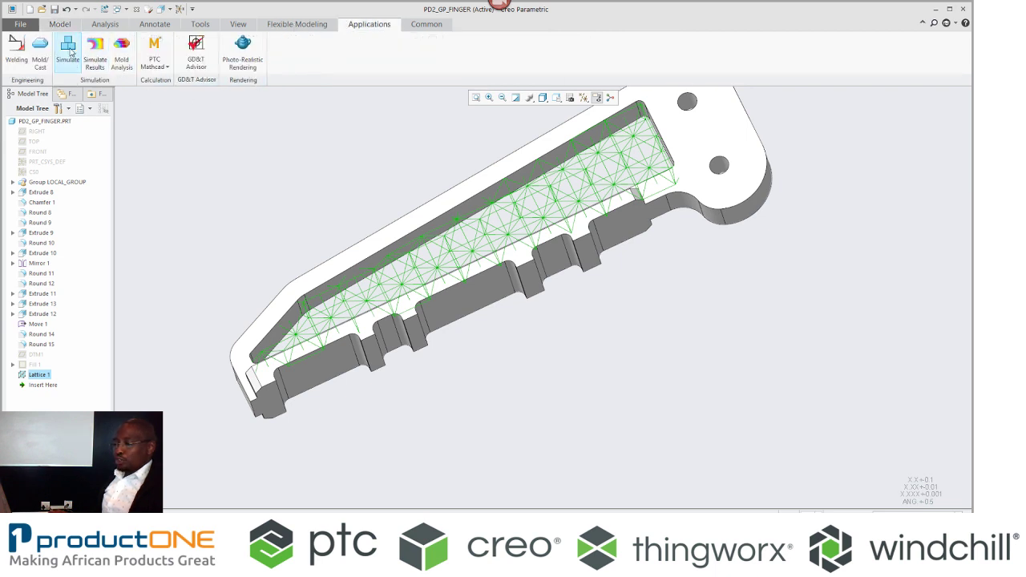
click(68, 50)
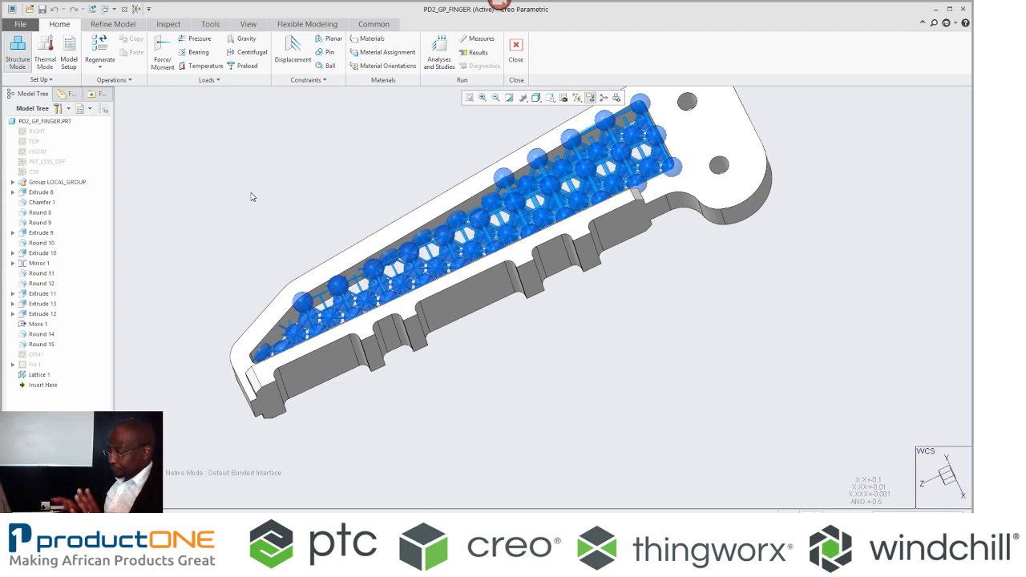
click(41, 79)
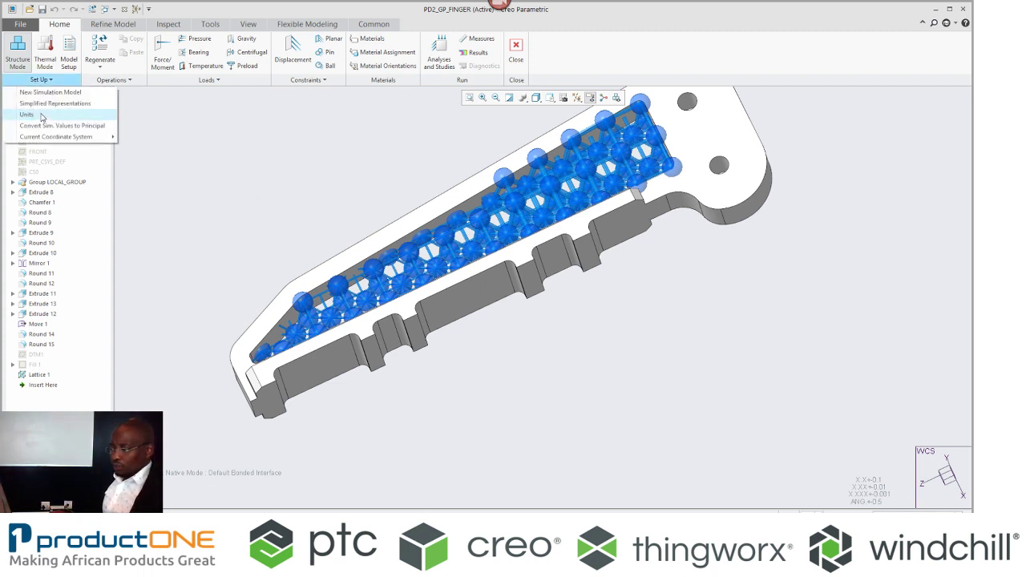
click(27, 115)
click(906, 102)
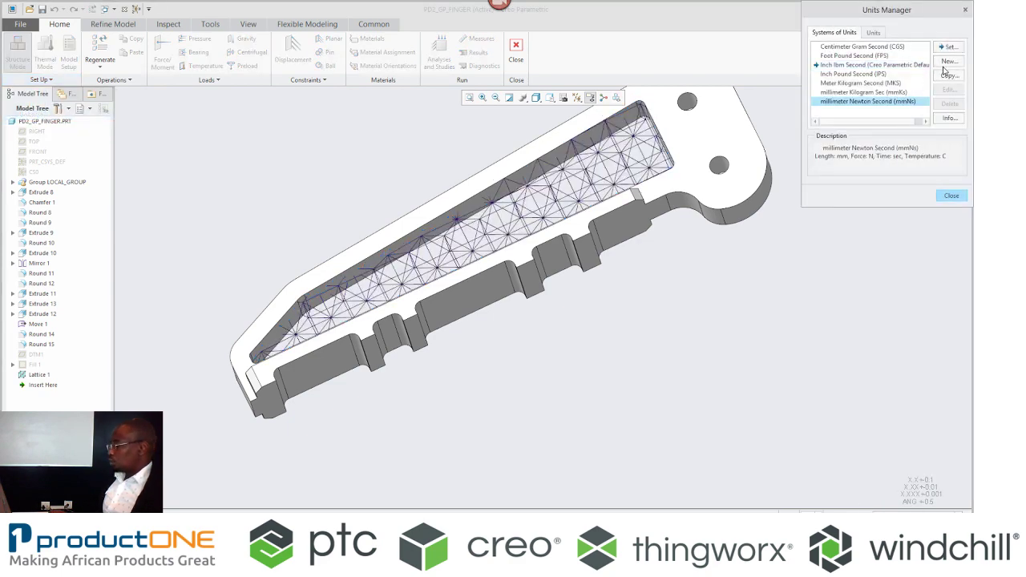
click(950, 46)
click(914, 324)
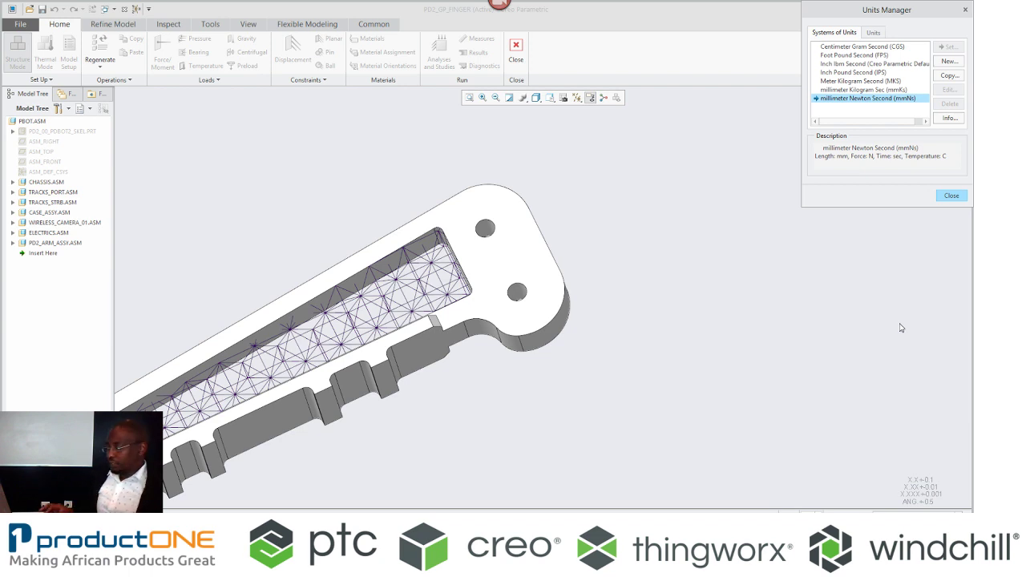
- Fix both finger mounting holes with a displacement constraint, Constraint1
click(956, 197)
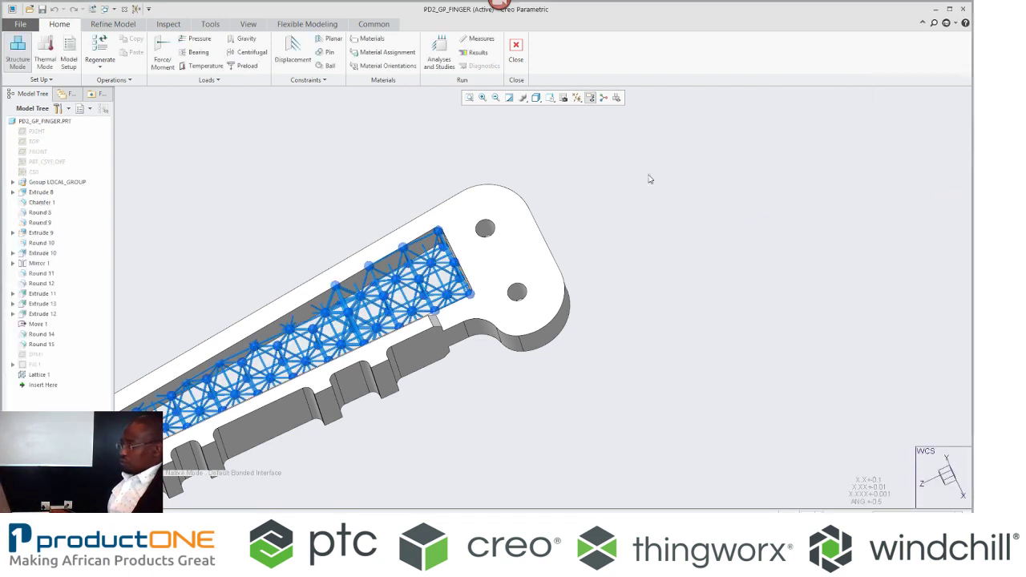
click(447, 60)
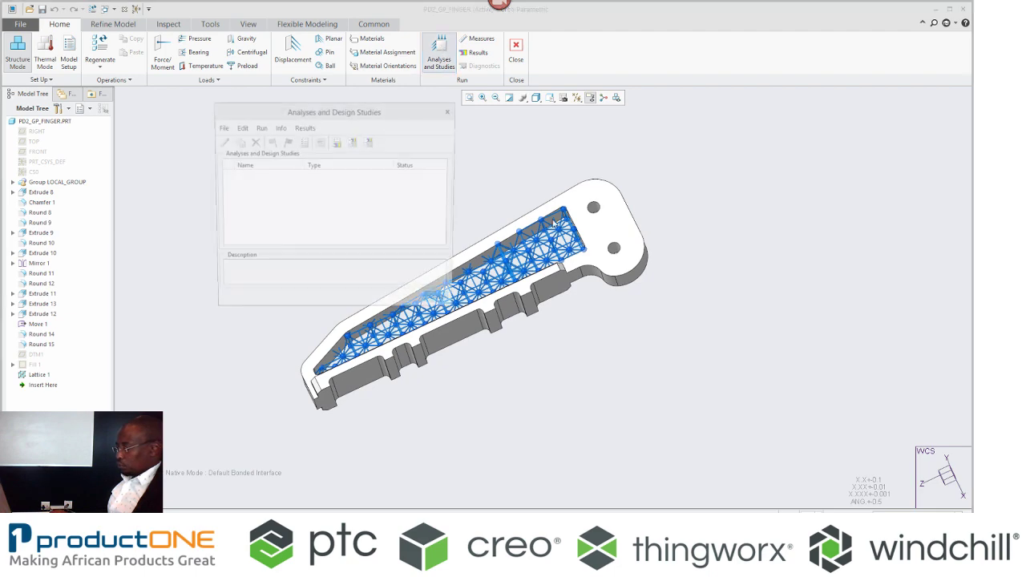
scroll(577, 196, up, 5)
click(576, 196)
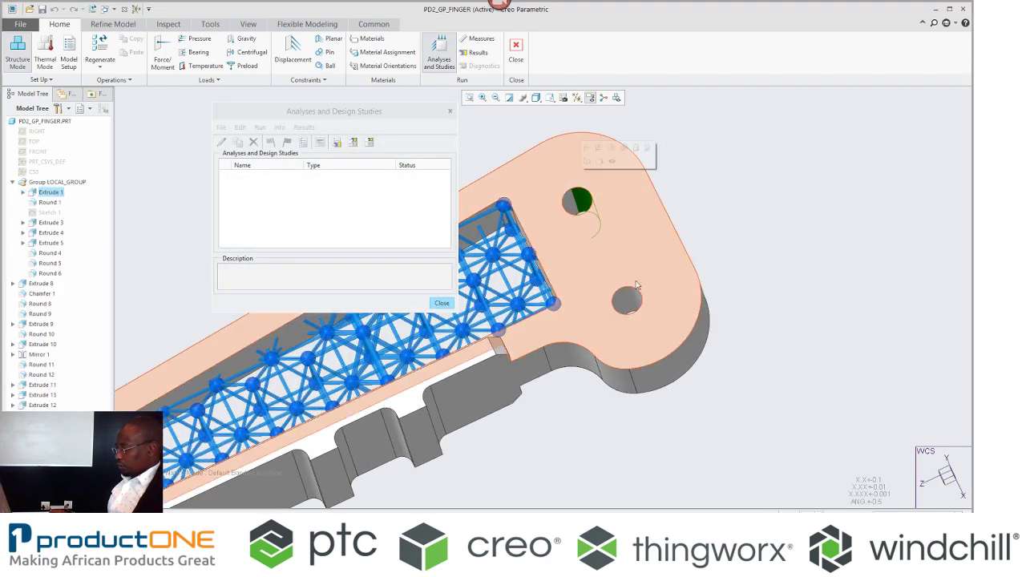
click(442, 303)
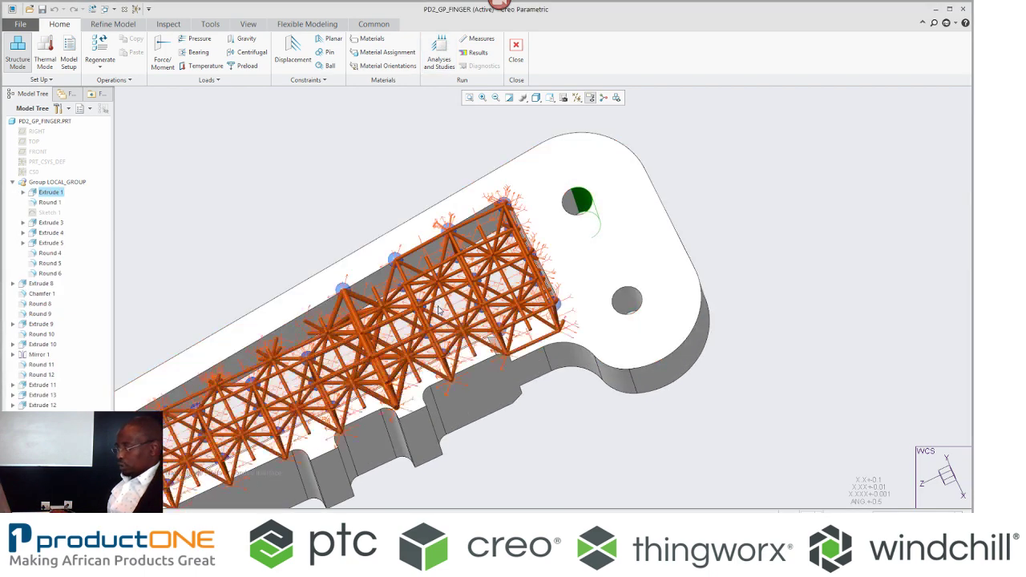
click(295, 62)
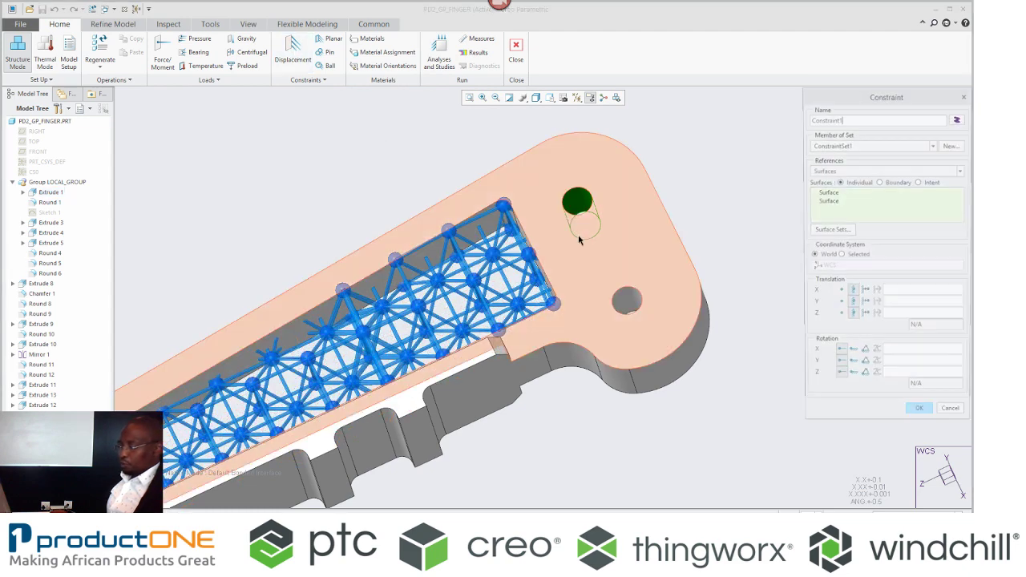
ctrl+click(633, 298)
middle_click(162, 208)
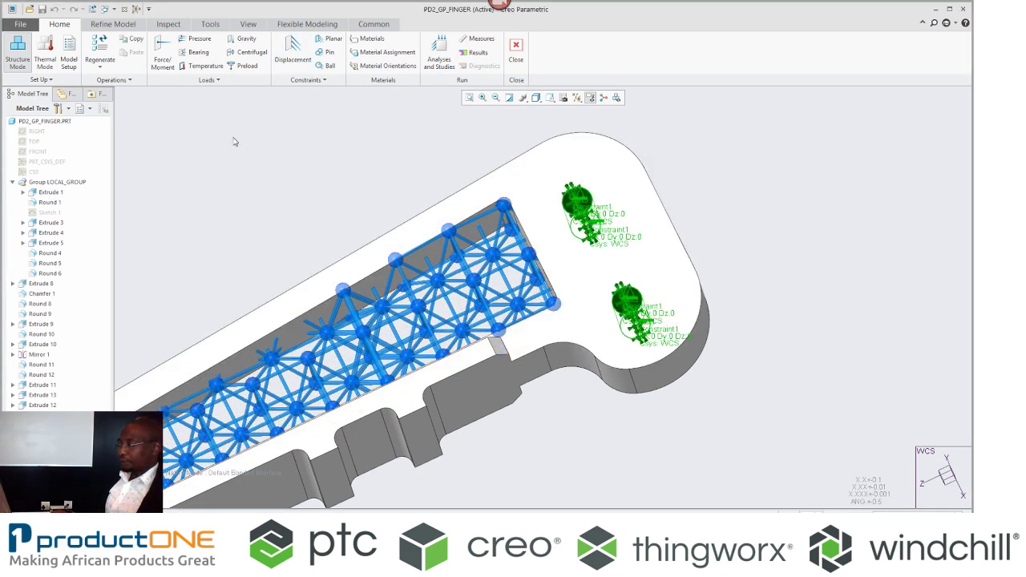
- Add PEEK.mtl from the Plastics library to the part's material assignment
click(388, 52)
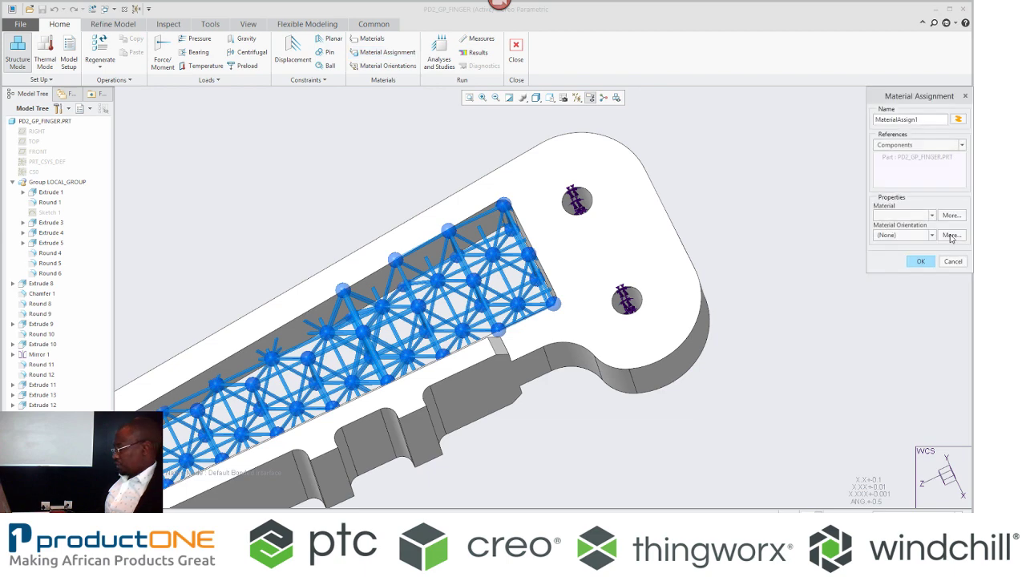
click(952, 215)
double_click(615, 105)
double_click(604, 153)
double_click(607, 255)
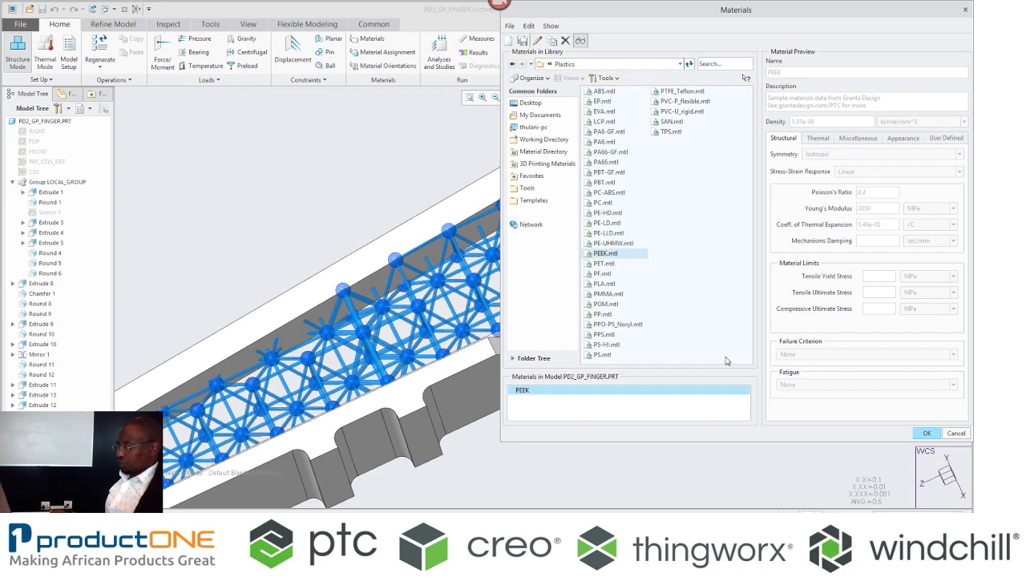
click(927, 433)
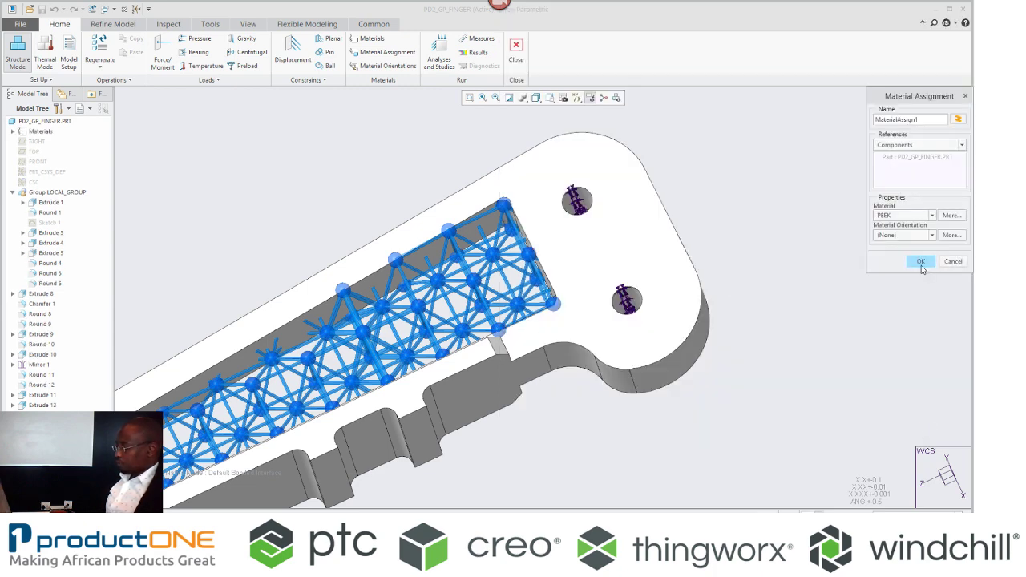
- Assign PEEK to the finger and load the gripping faces with a -100 N X force
click(921, 262)
click(163, 56)
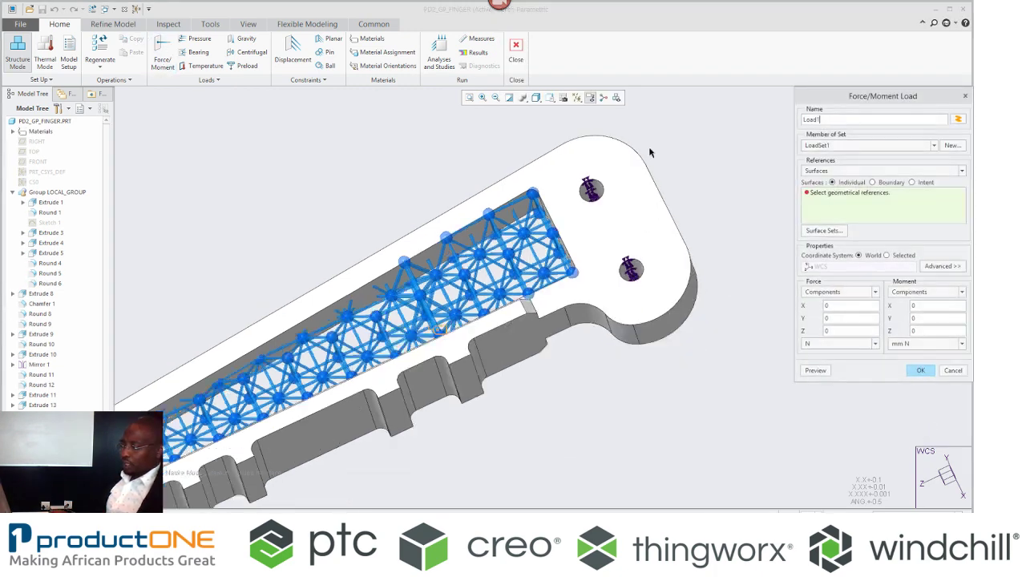
click(539, 292)
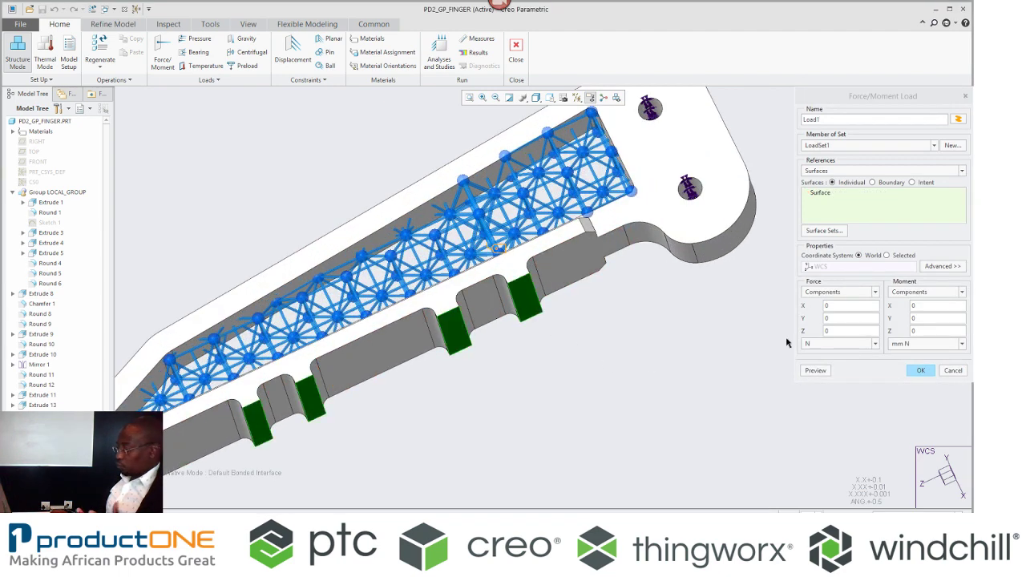
double_click(854, 308)
text(-100)
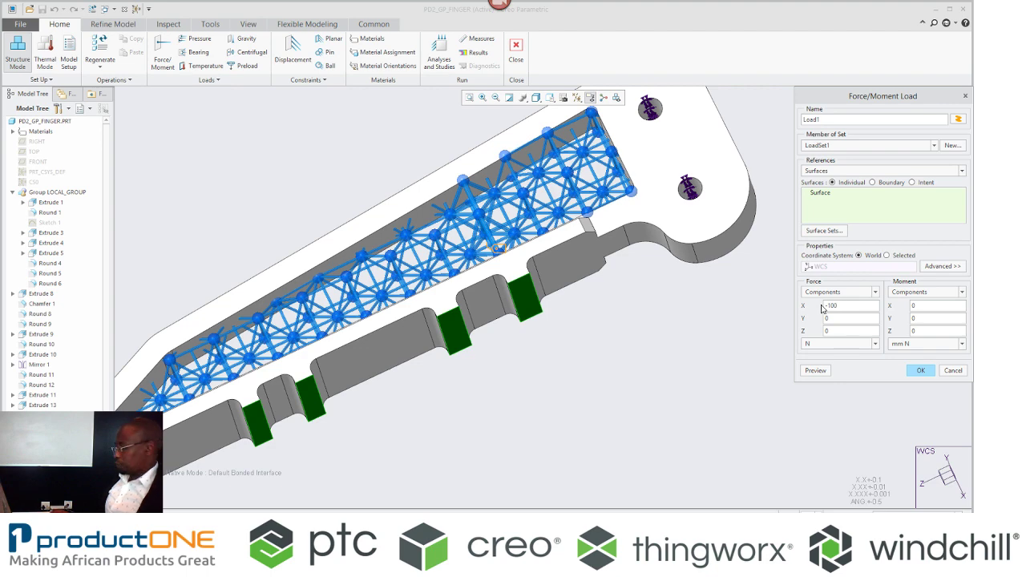
click(922, 371)
key(ctrl+d)
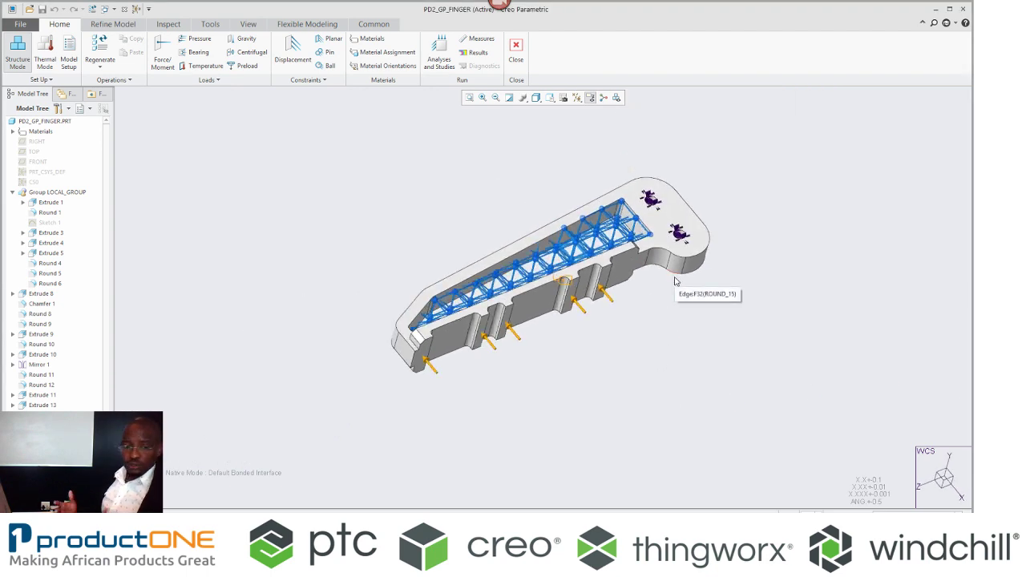
- Create a new static analysis, run it with interactive diagnostics, and open its results
click(439, 58)
click(221, 128)
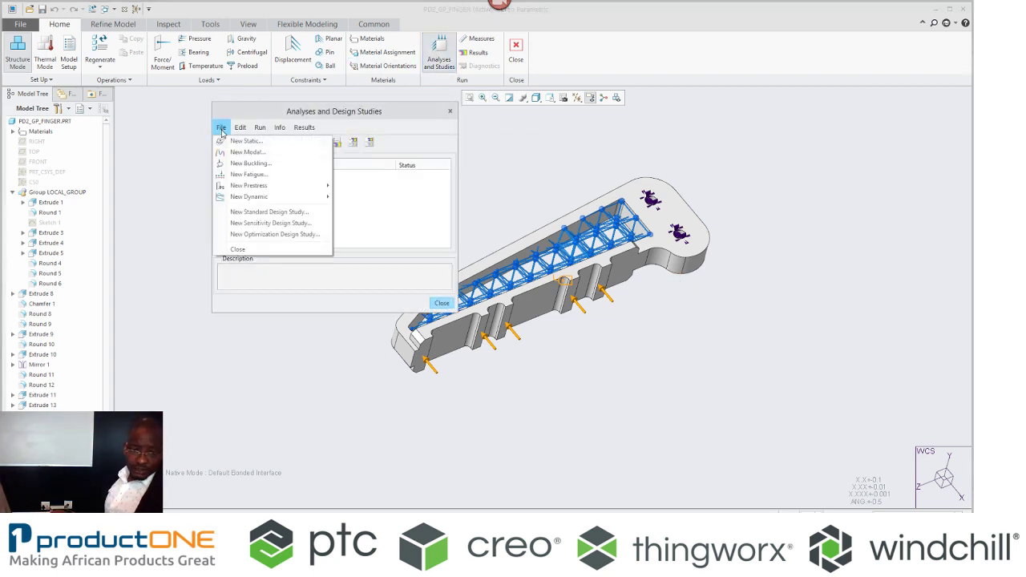
click(235, 142)
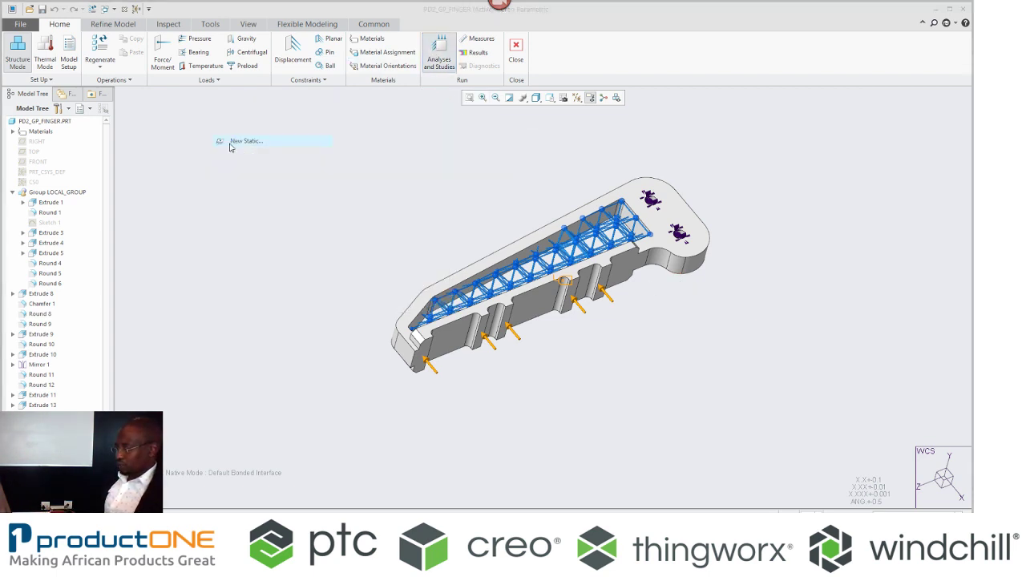
click(558, 492)
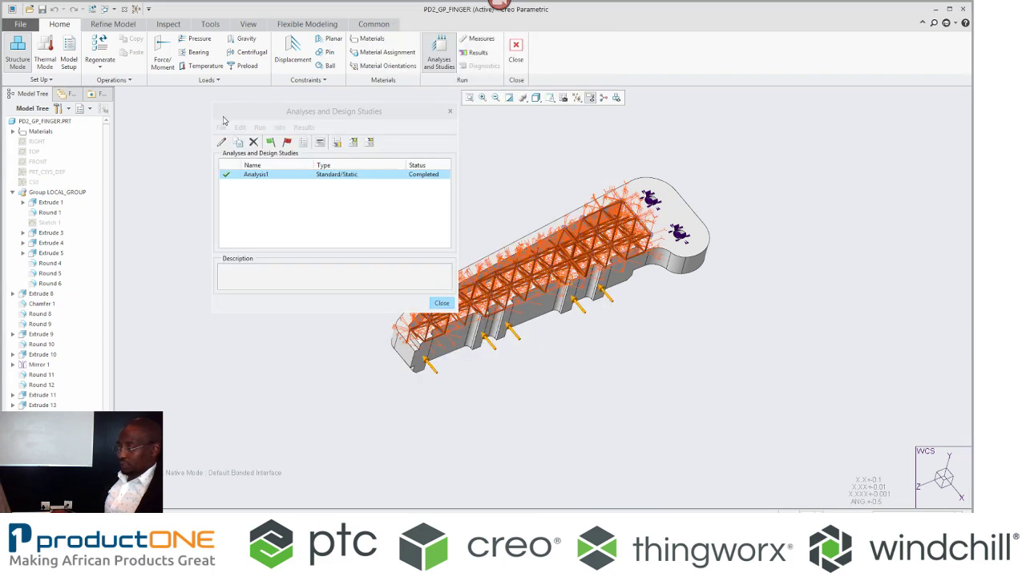
click(271, 142)
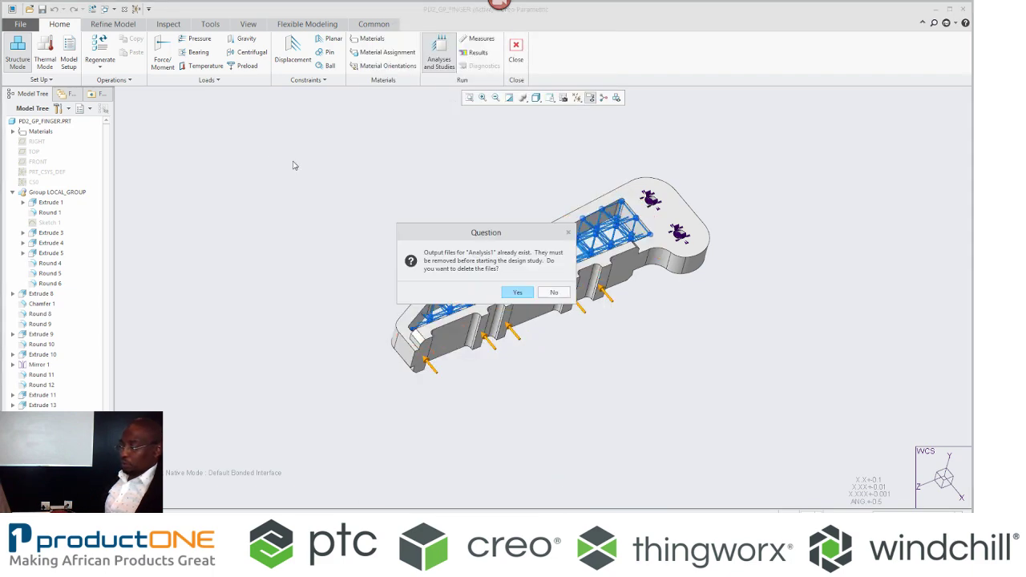
click(521, 292)
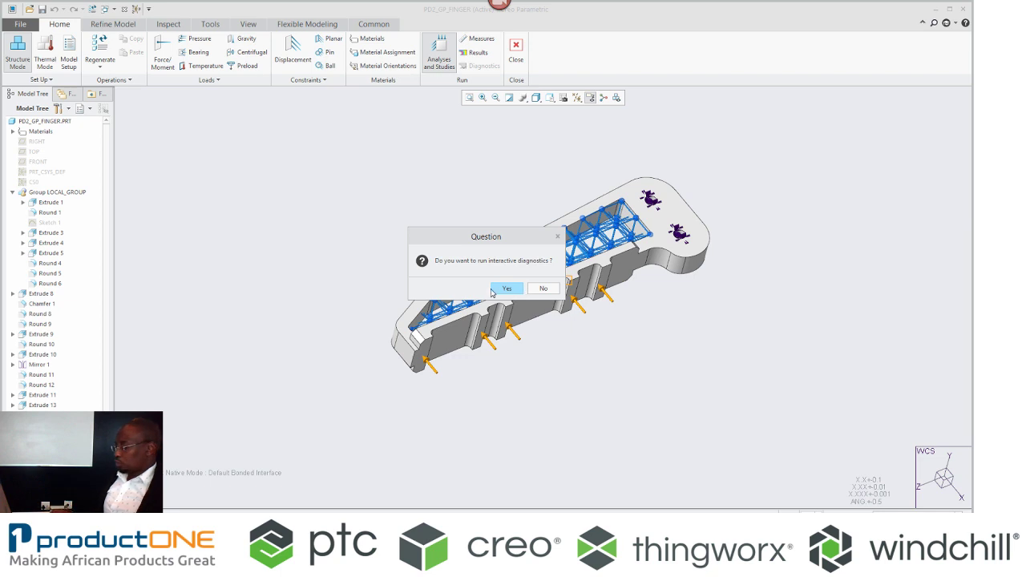
click(506, 290)
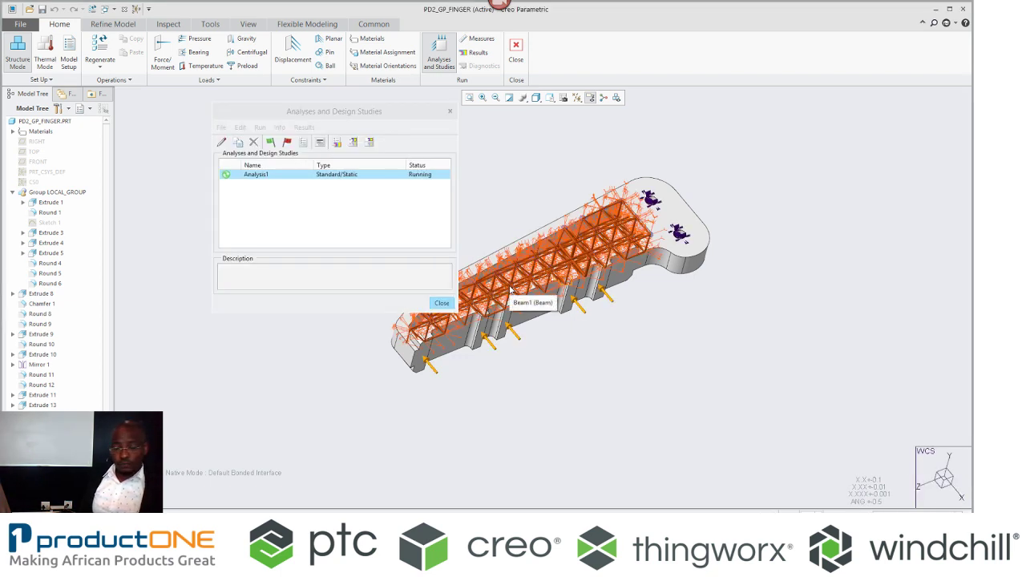
click(371, 143)
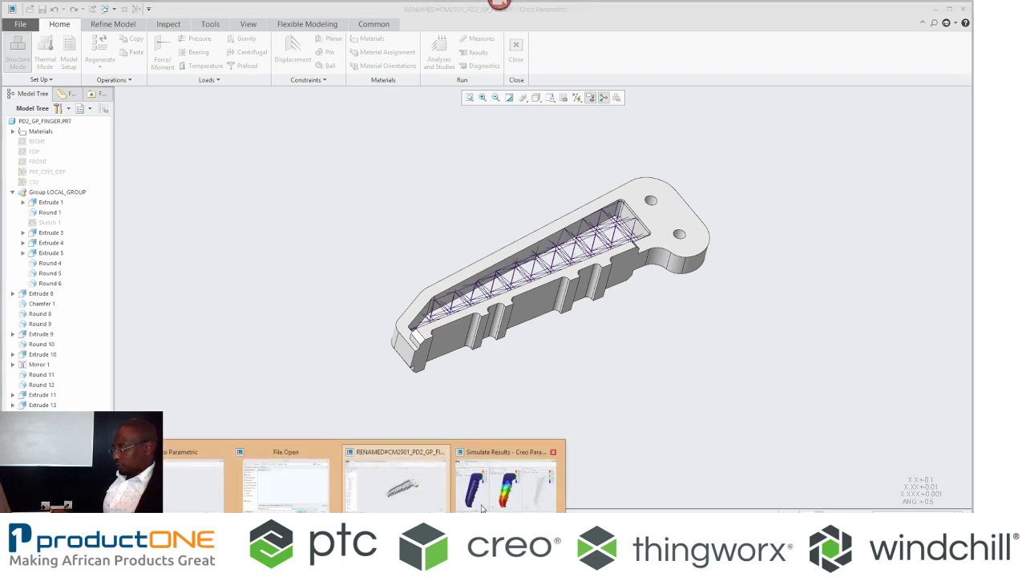
- Inspect the Analysis1 stress and displacement plots in Simulate Results, then close that window
click(513, 481)
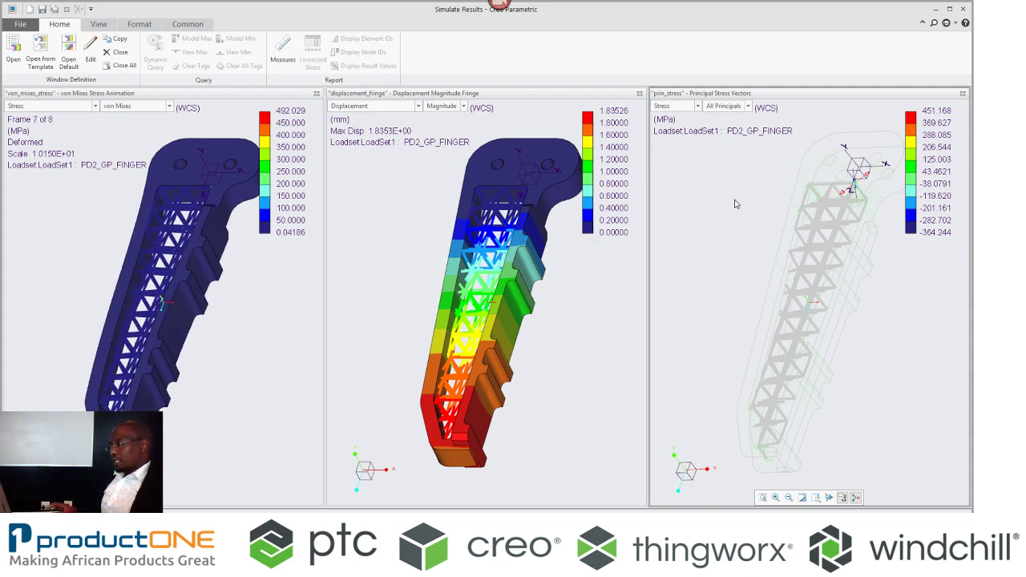
click(963, 9)
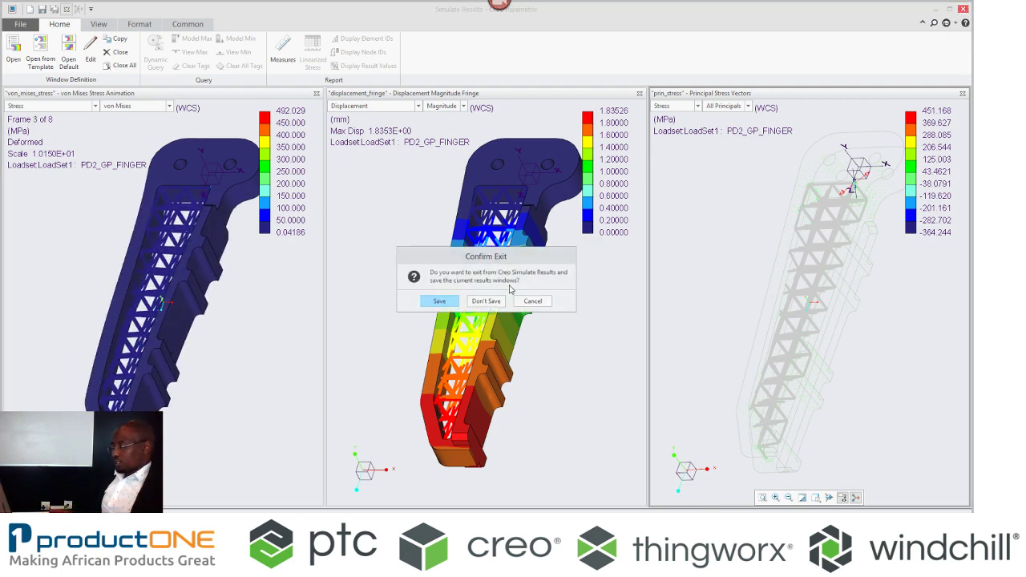
click(481, 301)
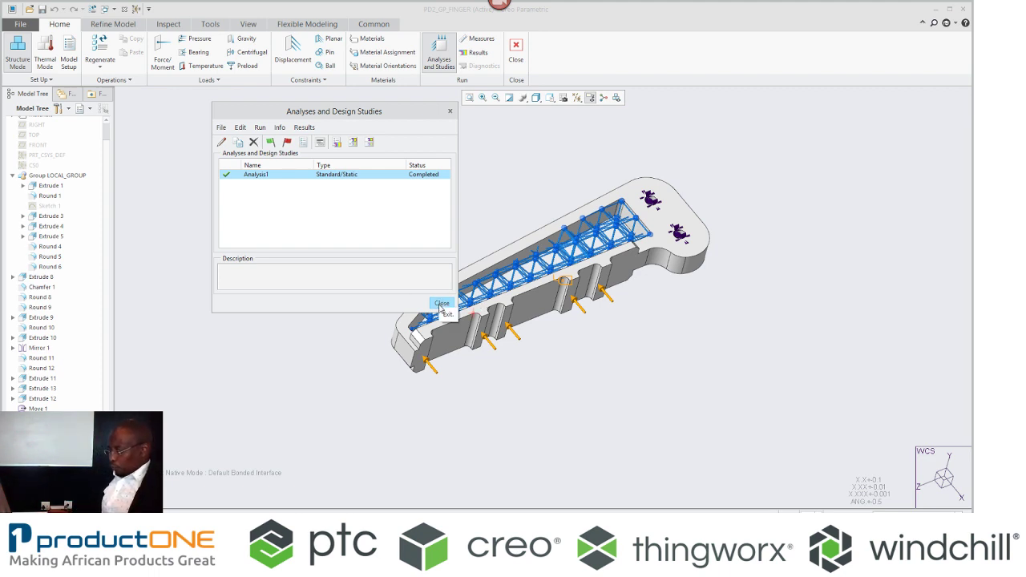
- Close the Analyses and Design Studies dialog and exit Creo Simulate
click(441, 304)
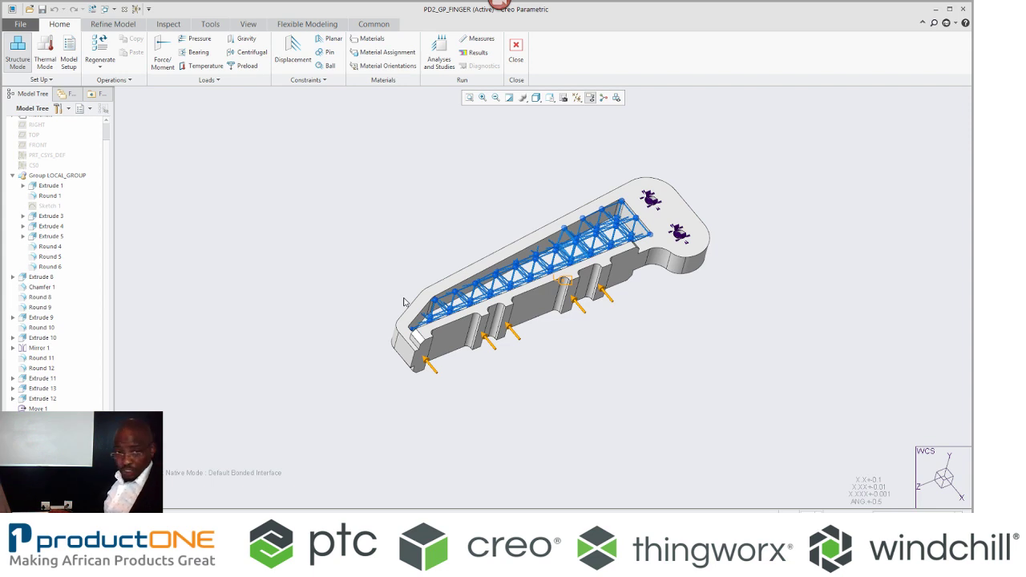
click(515, 52)
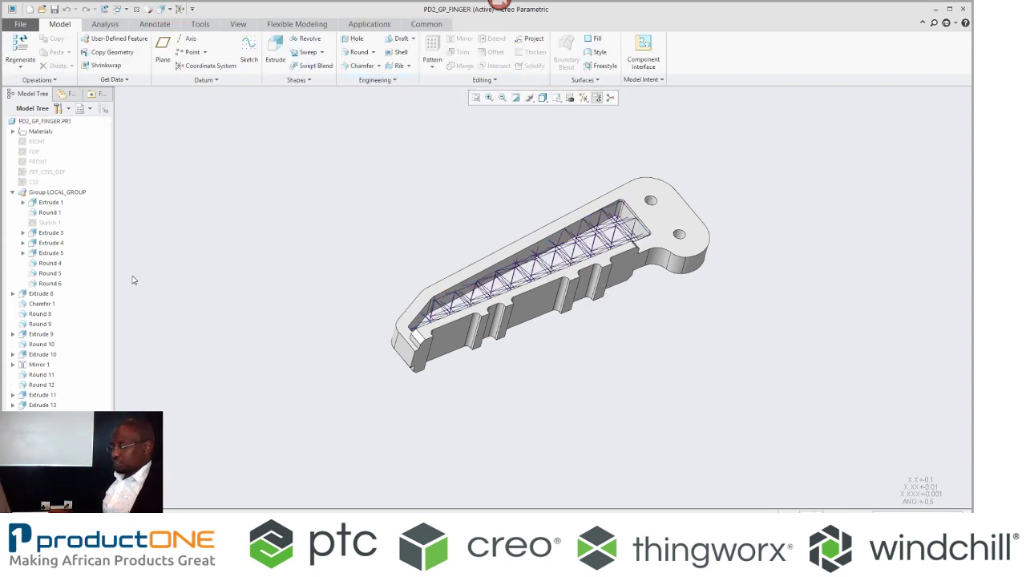
- Change the lattice representation from simplified to Full Geometry
click(48, 425)
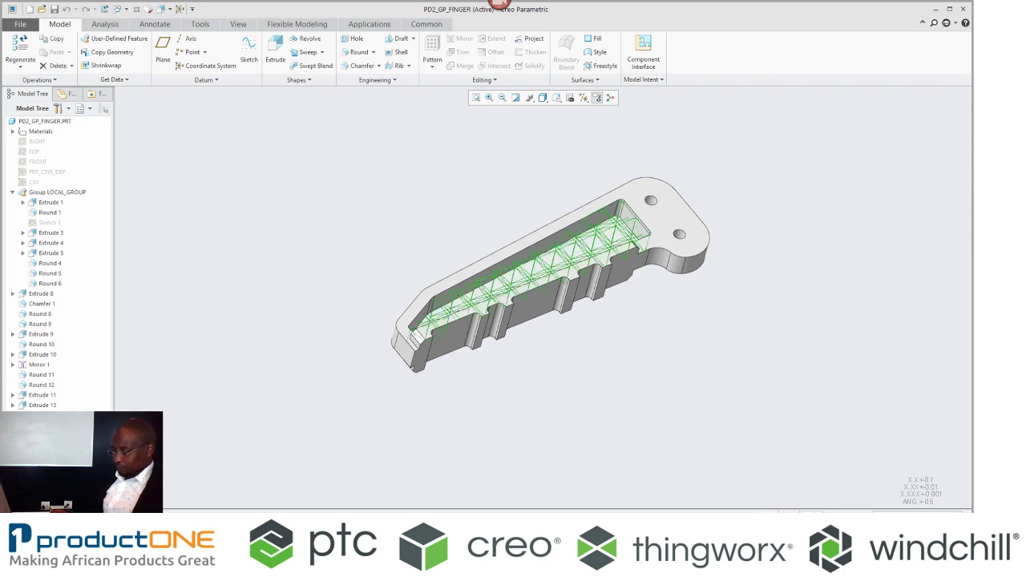
click(174, 281)
click(264, 53)
click(255, 63)
middle_click(300, 189)
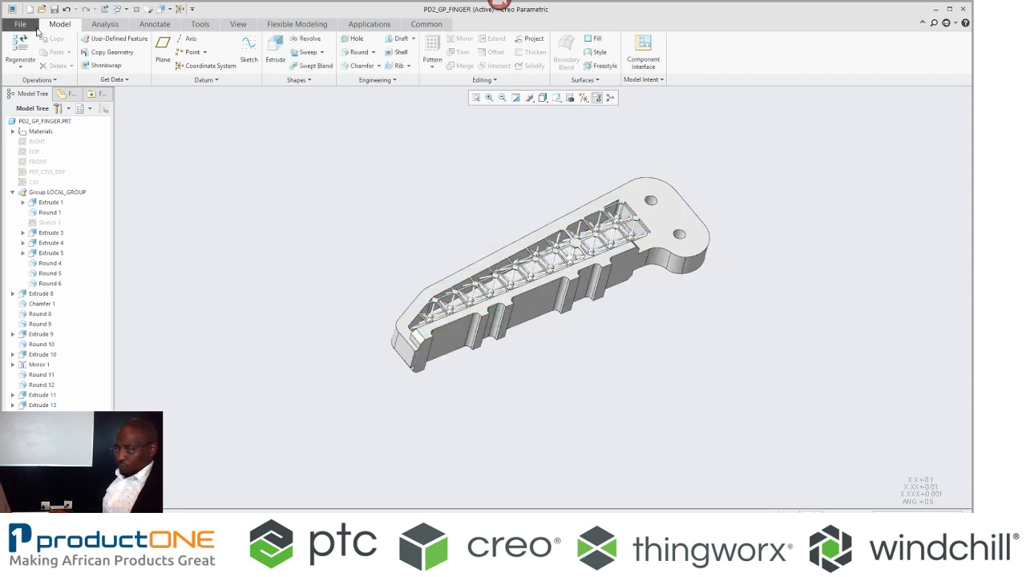
- Prepare the finger for 3D printing and auto-position it flat on the tray
click(19, 27)
mouse_move(30, 116)
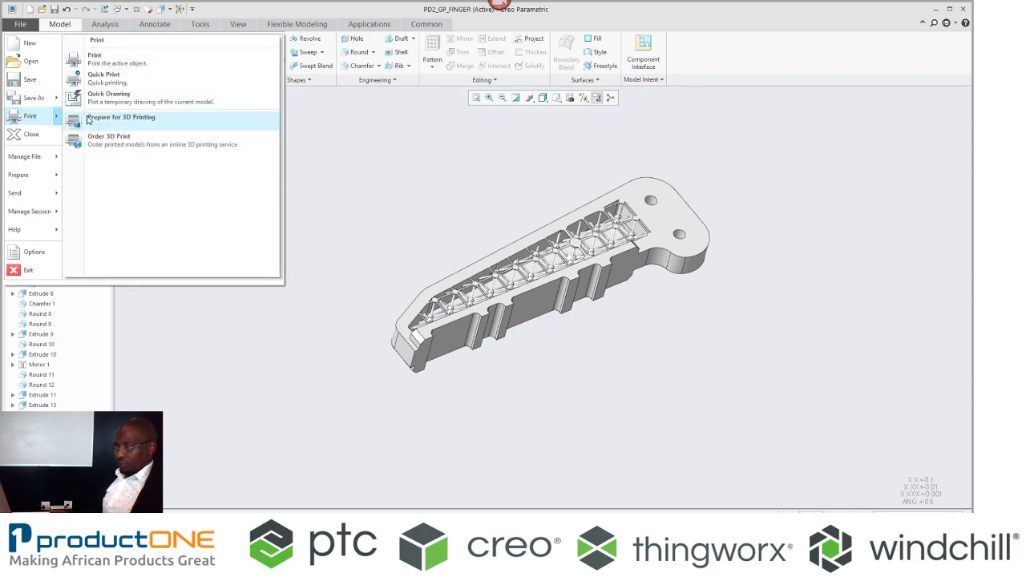
click(111, 118)
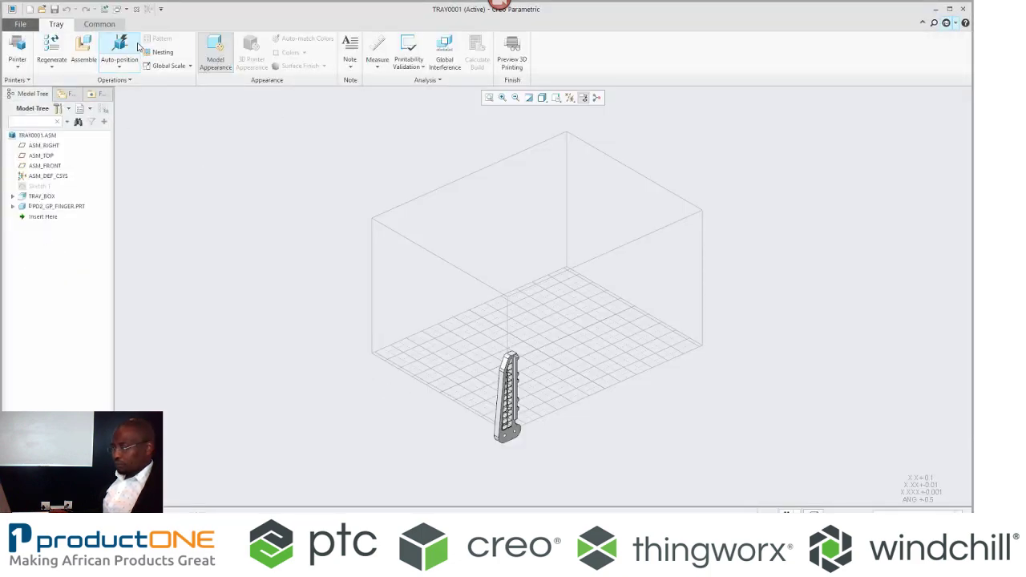
click(122, 50)
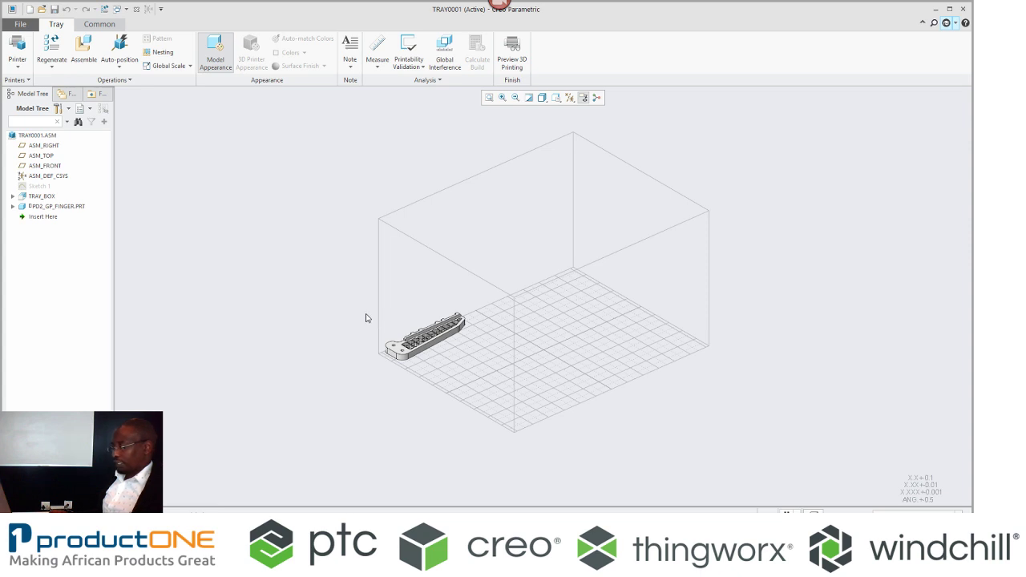
- Preview the print with support material shown and a clipping section through the finger, then return to the tray
click(512, 53)
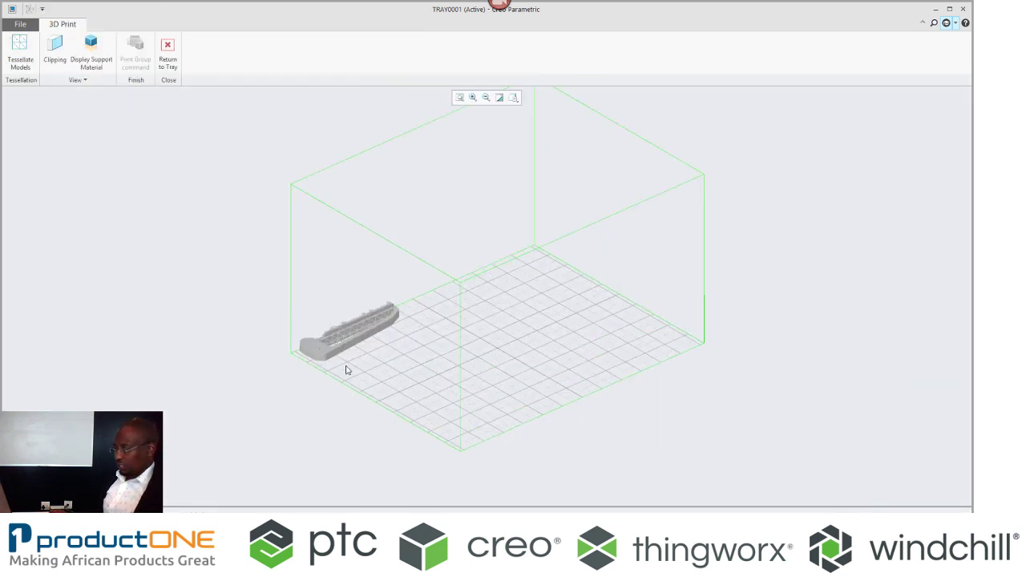
click(96, 49)
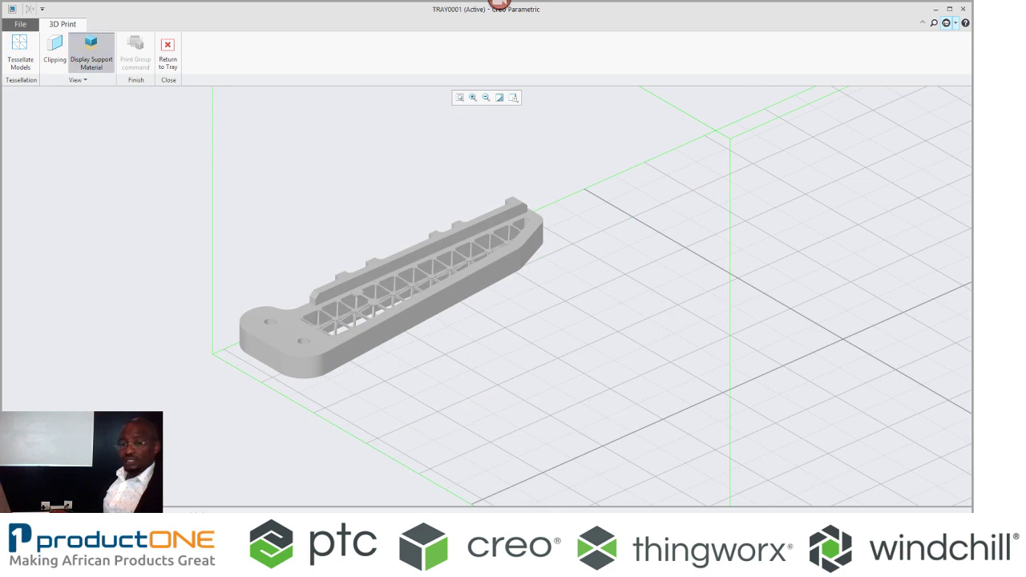
scroll(212, 413, down, 1)
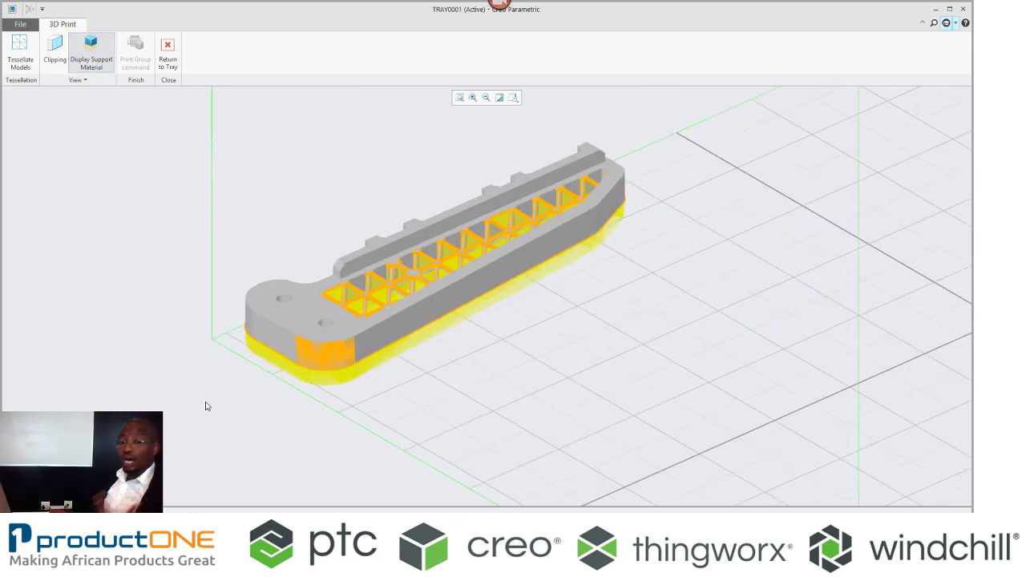
click(54, 44)
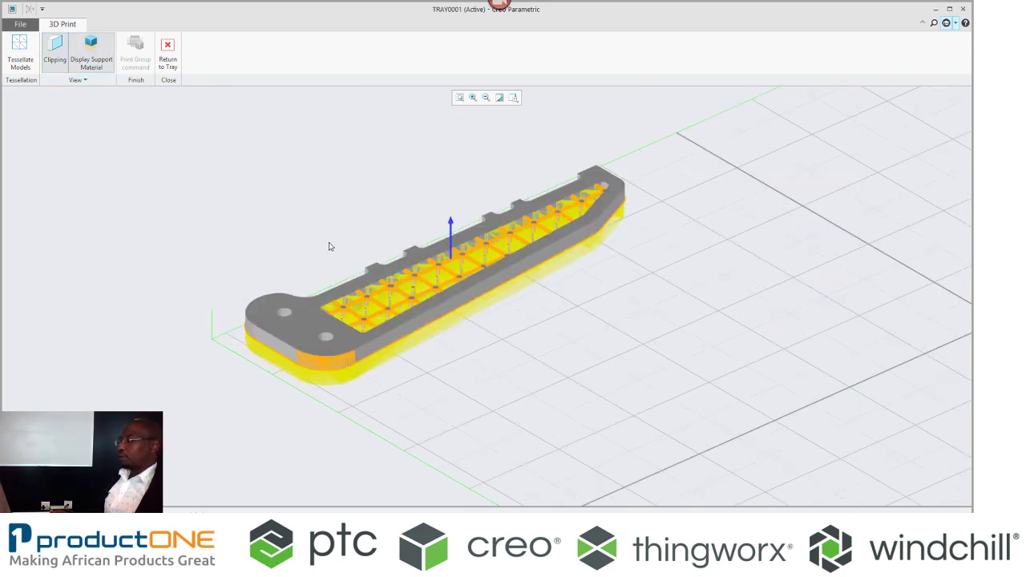
drag(451, 222, 451, 157)
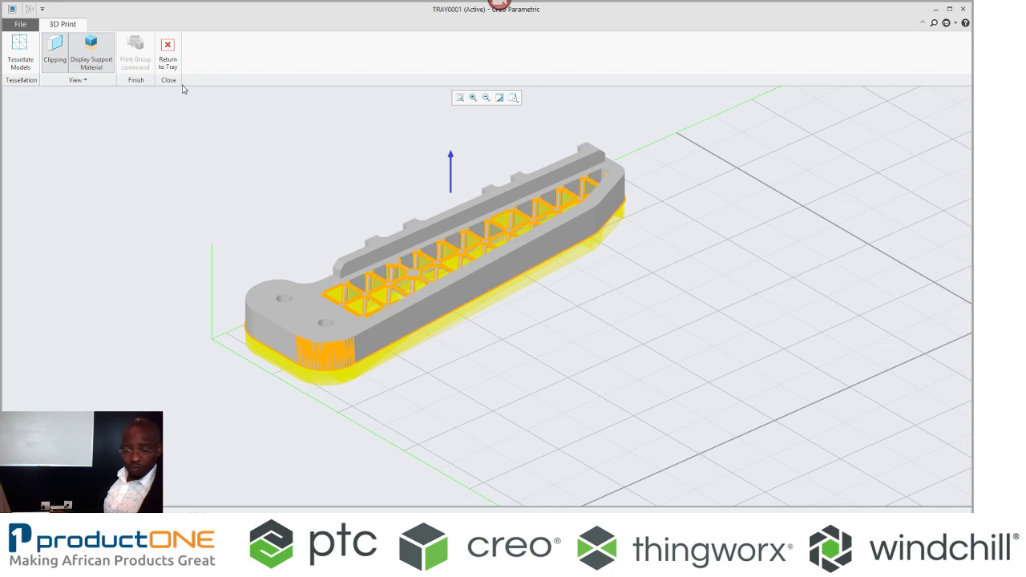
click(168, 54)
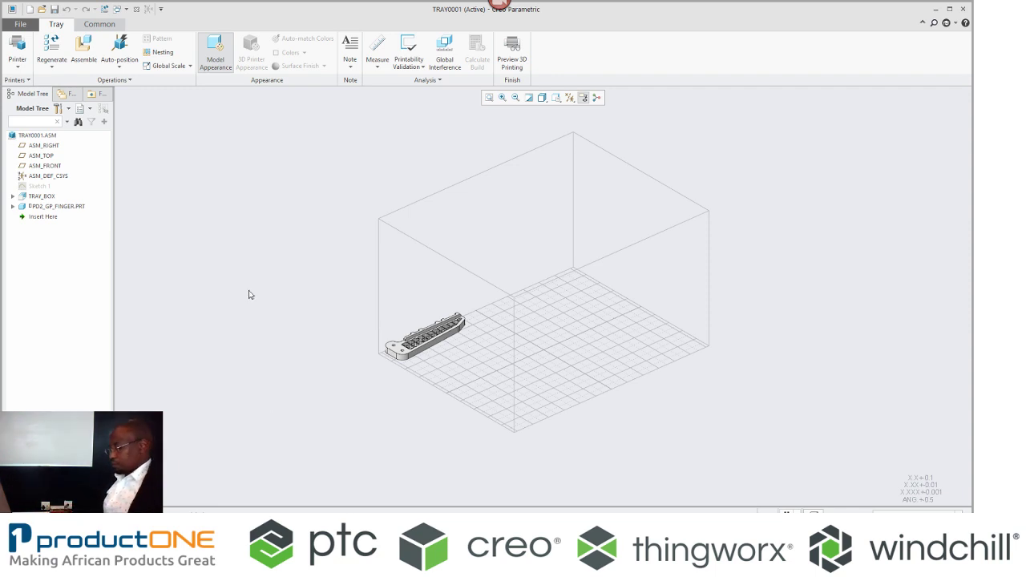
- Switch to MakerBot Print and show the MakerBot Replicator's job at 34%
key(alt+Tab)
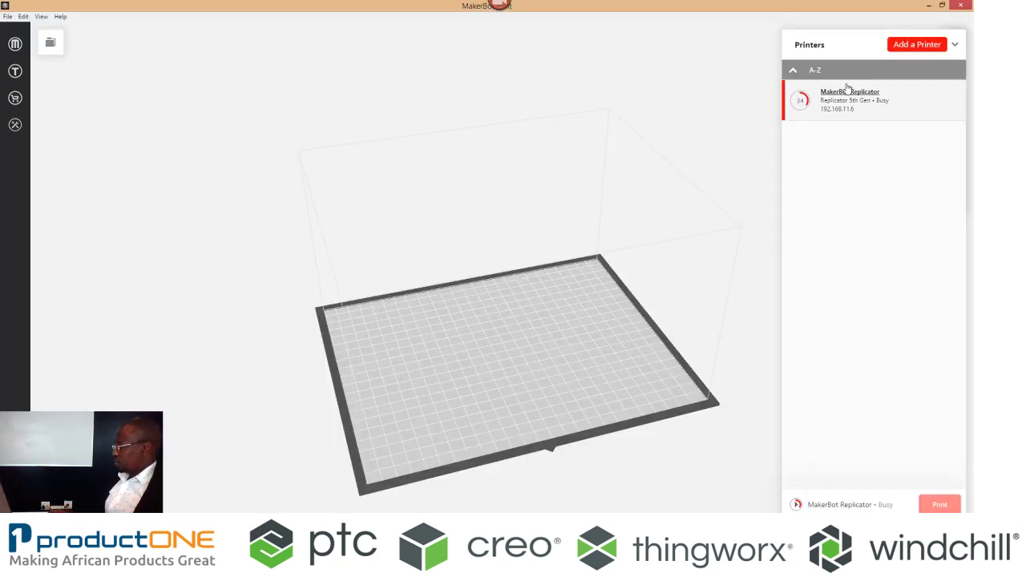
click(848, 94)
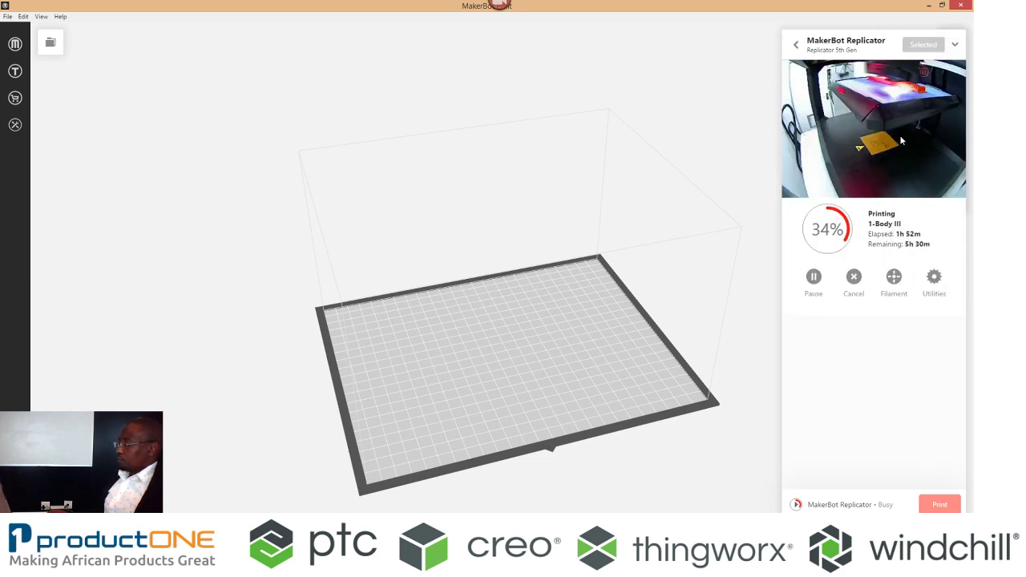